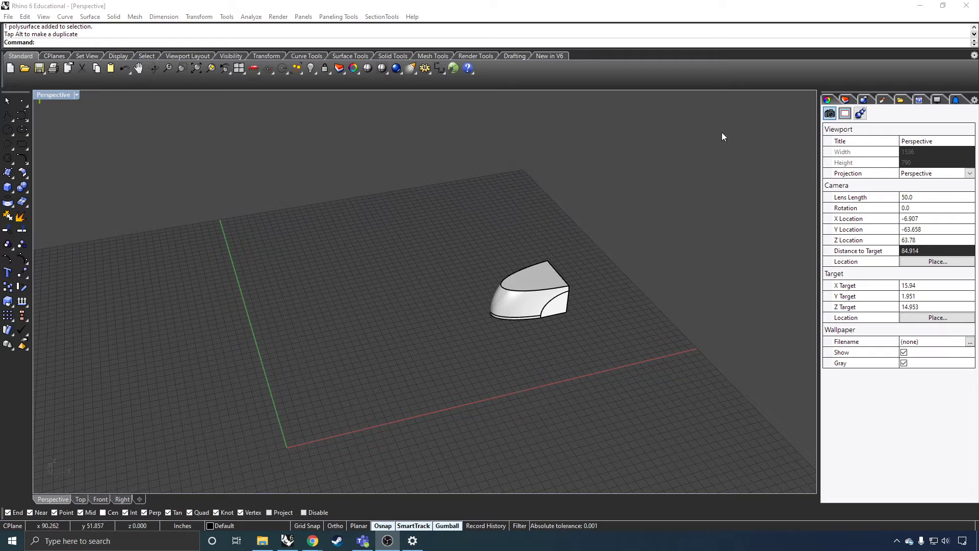
# Step: Look through the list of available side panels and view the object properties of the solid
pyautogui.click(974, 102)
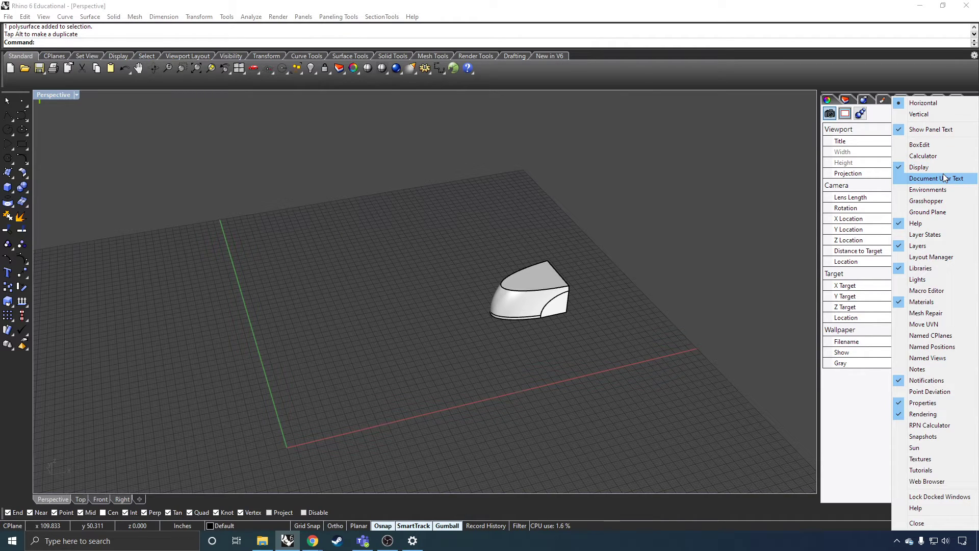
pyautogui.click(708, 374)
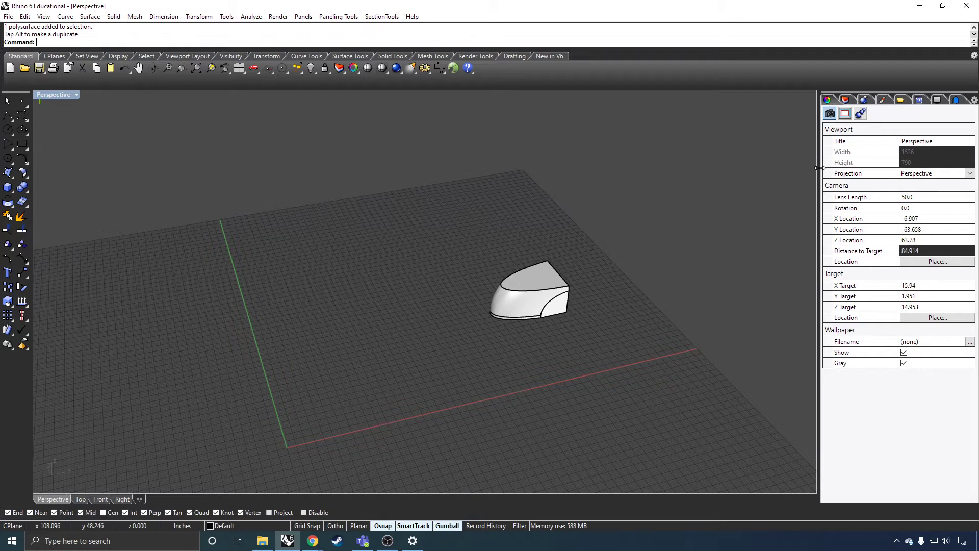
pyautogui.click(514, 304)
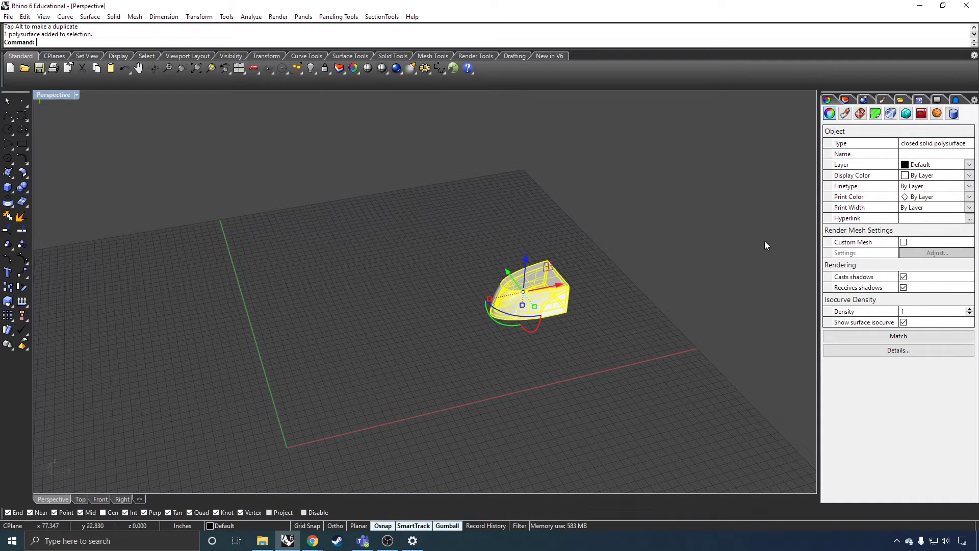
pyautogui.click(784, 145)
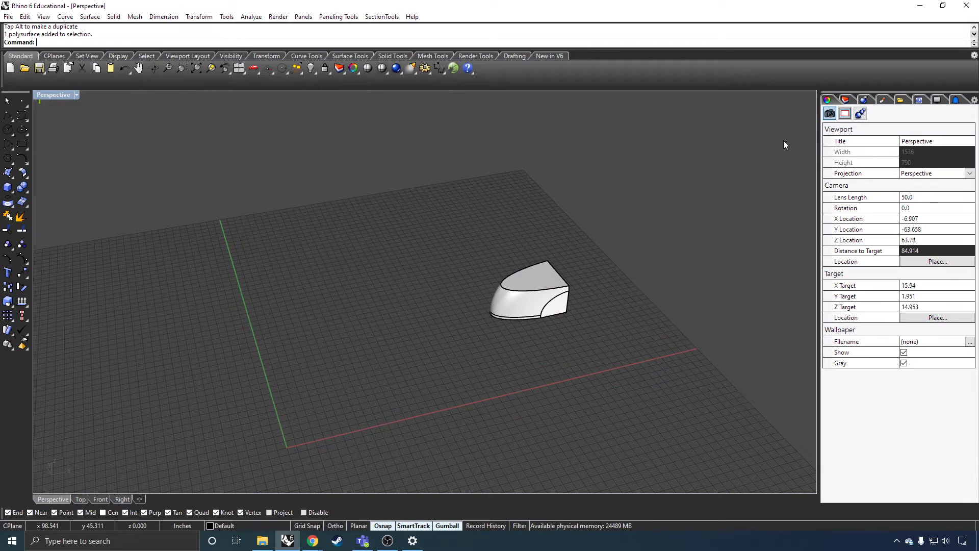
# Step: Rename Layer 01 as "contruction lines"
pyautogui.click(846, 100)
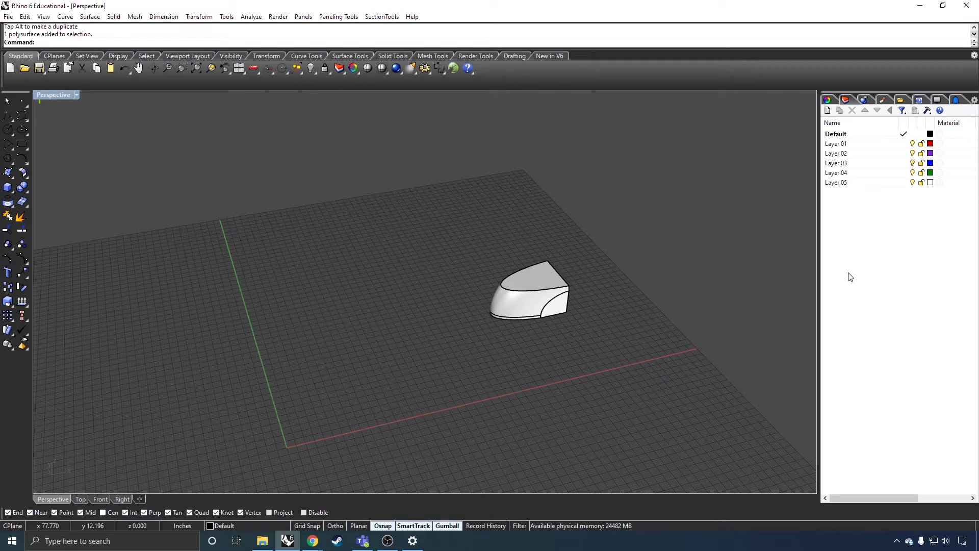
pyautogui.click(837, 145)
pyautogui.click(837, 144)
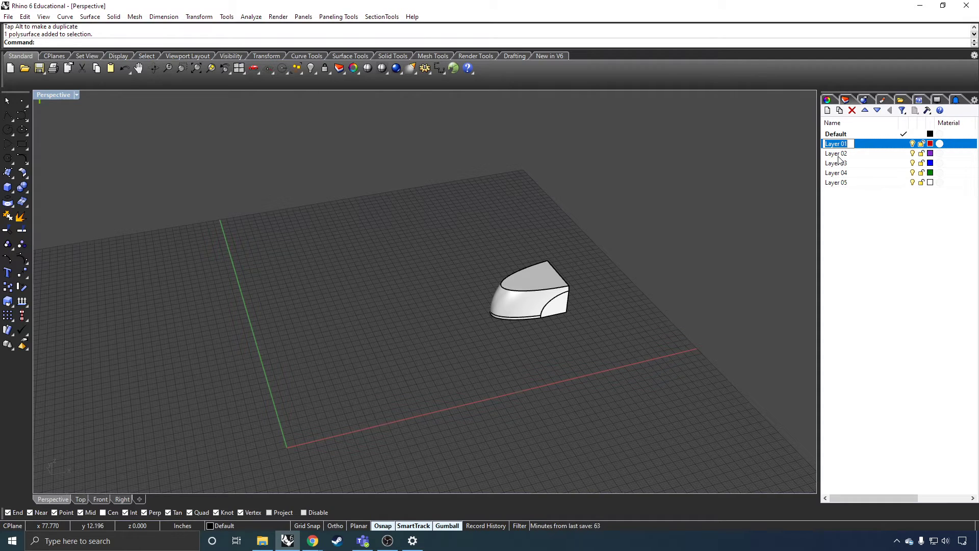
pyautogui.write('contruction lines')
pyautogui.press('Return')
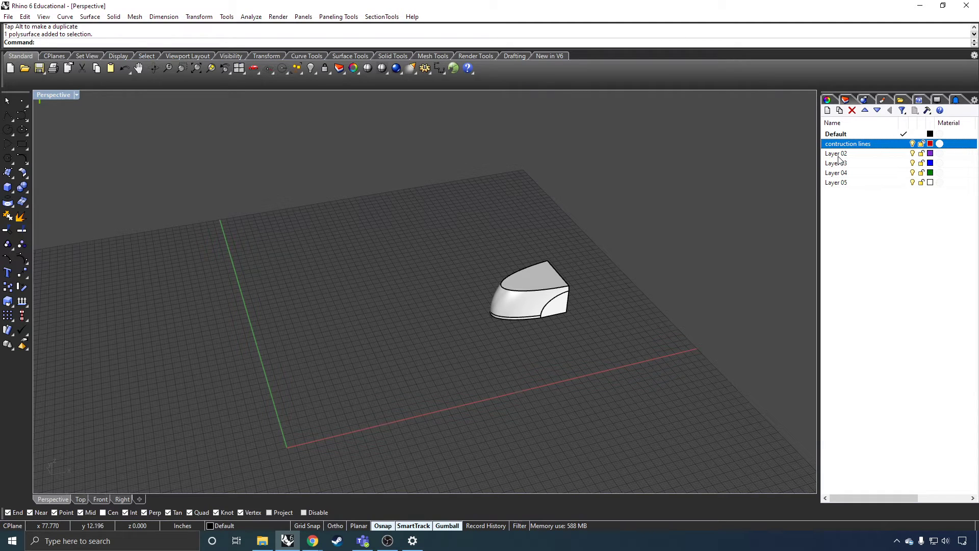
# Step: Rename Layer 02 as "Baked Geometry"
pyautogui.click(833, 154)
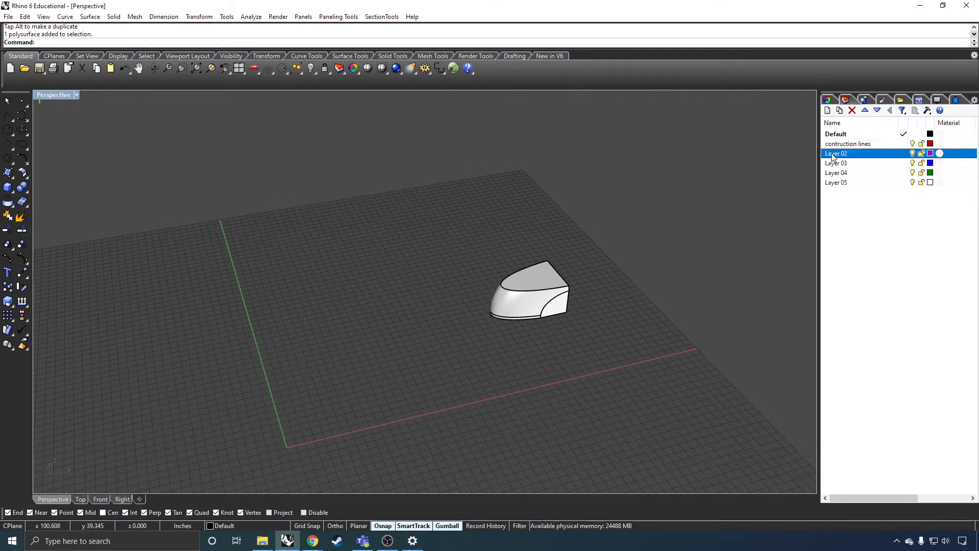
pyautogui.click(833, 155)
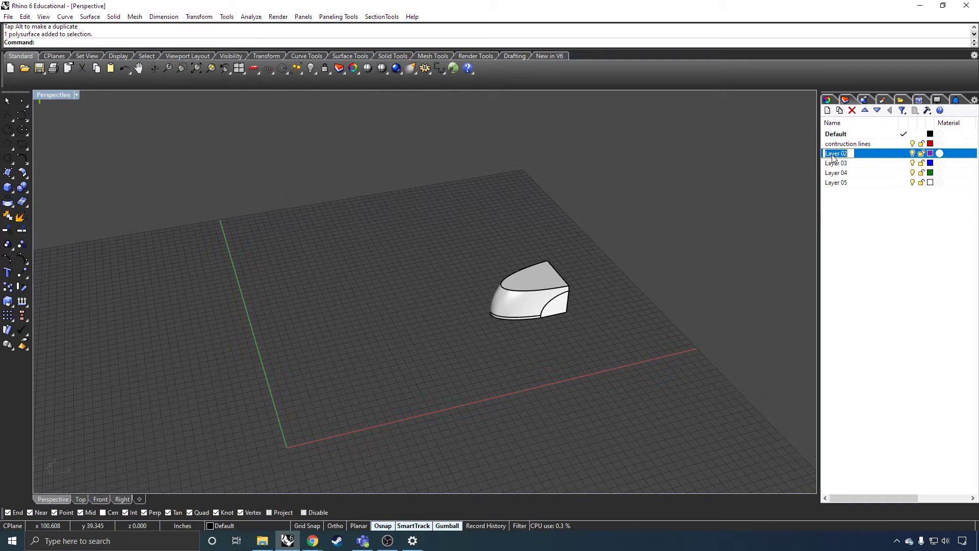
pyautogui.write('Baked Geometr')
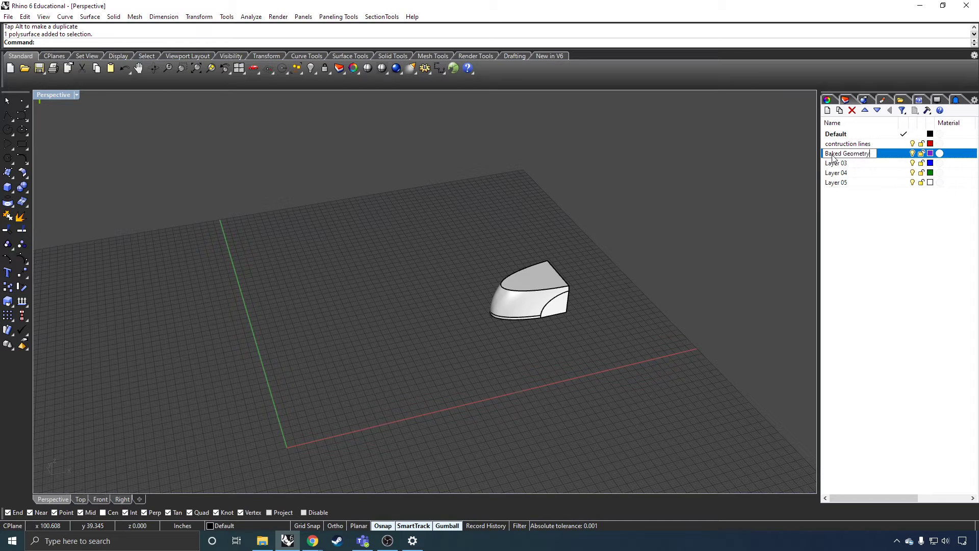
pyautogui.write('y')
pyautogui.click(866, 331)
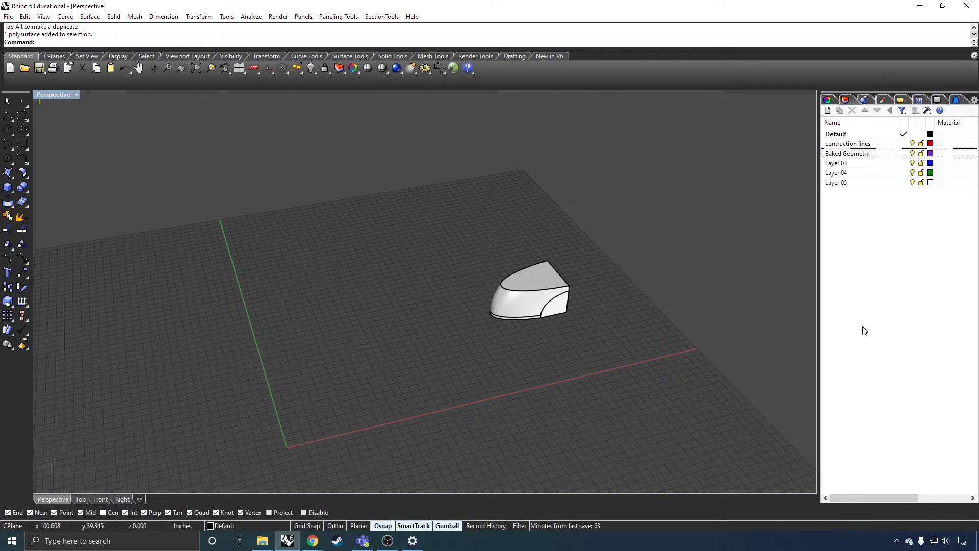
# Step: Rename Layer 03 as "Topography"
pyautogui.click(835, 165)
pyautogui.click(835, 168)
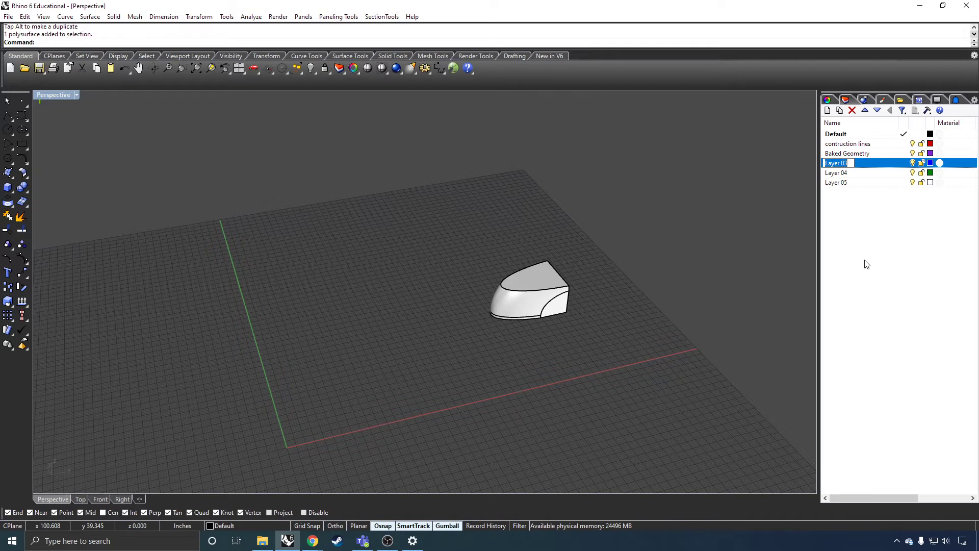
pyautogui.write('Topogr')
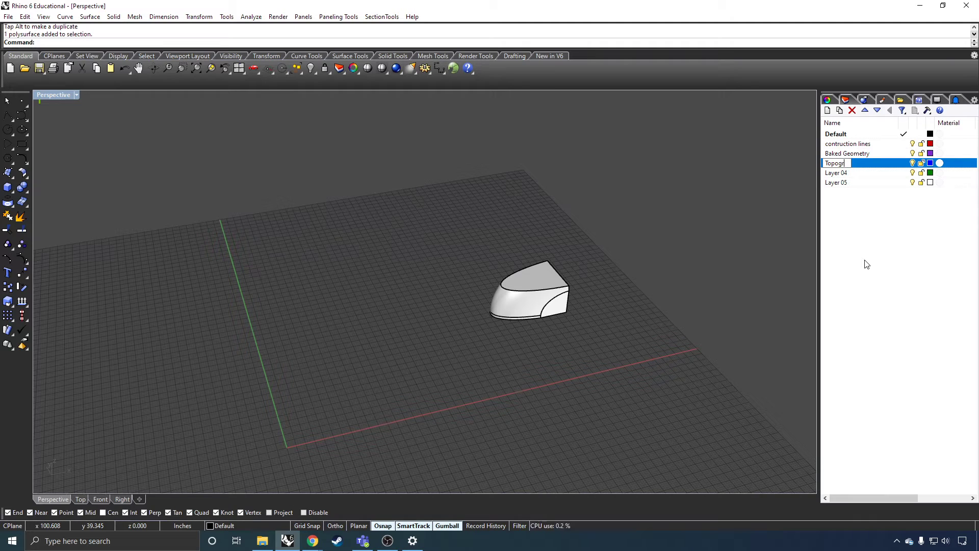
pyautogui.write('aphy')
pyautogui.press('Return')
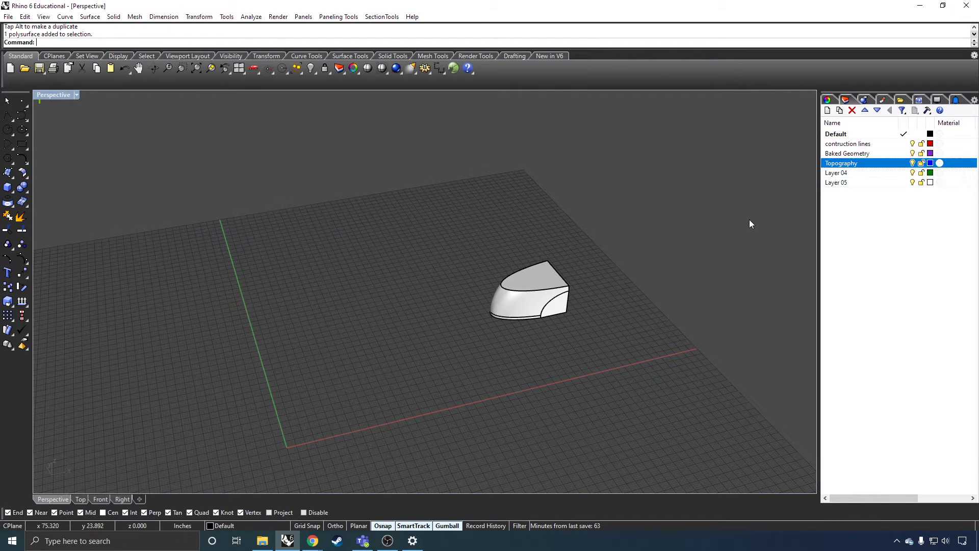
# Step: Make the "contruction lines" layer current and place a point object close to the red axis, in front of the solid
pyautogui.click(911, 144)
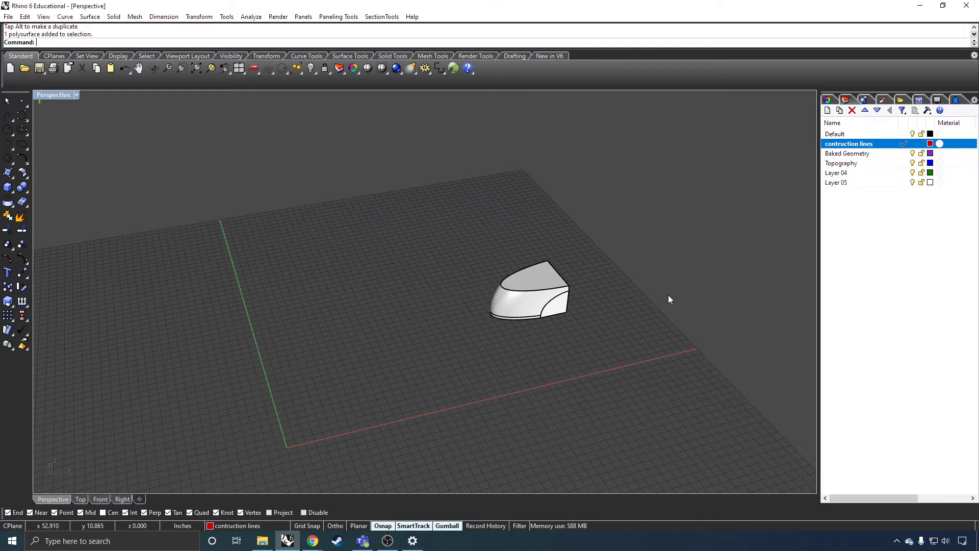
pyautogui.write('Point')
pyautogui.press('Return')
pyautogui.click(599, 367)
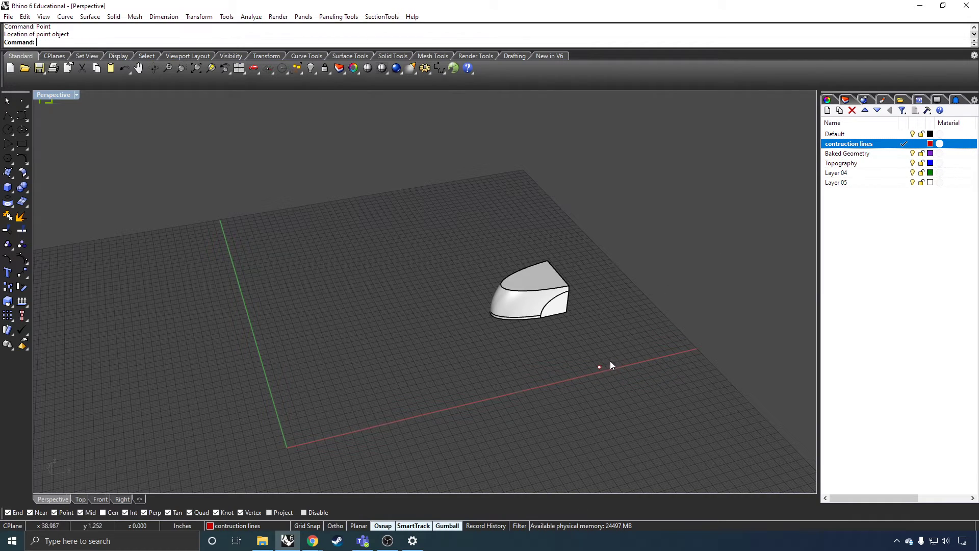
# Step: Draw a closed six-sided polyline on the "contruction lines" layer, to the right of the solid and crossing the red axis
pyautogui.write('Polyline')
pyautogui.press('Return')
pyautogui.click(642, 380)
pyautogui.click(664, 337)
pyautogui.click(632, 298)
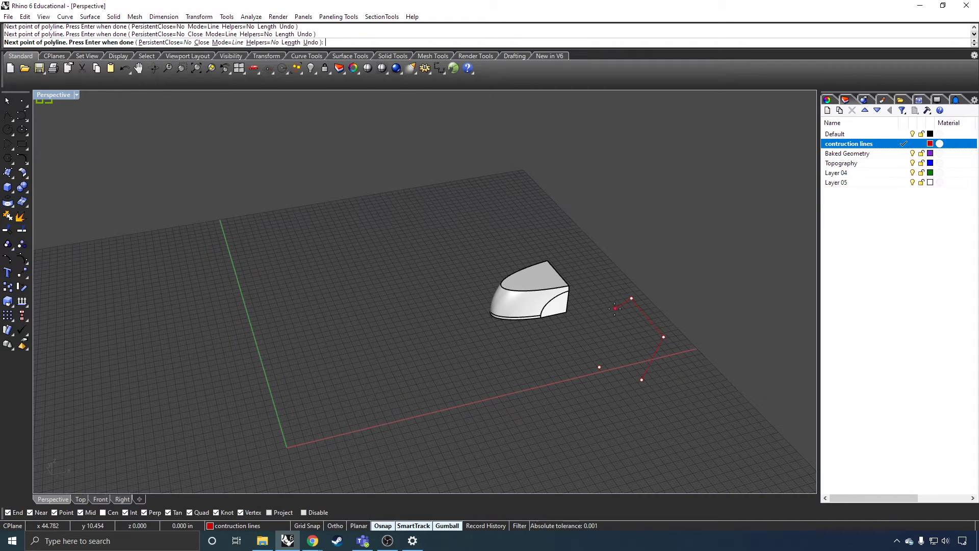
pyautogui.click(616, 308)
pyautogui.click(637, 351)
pyautogui.click(641, 380)
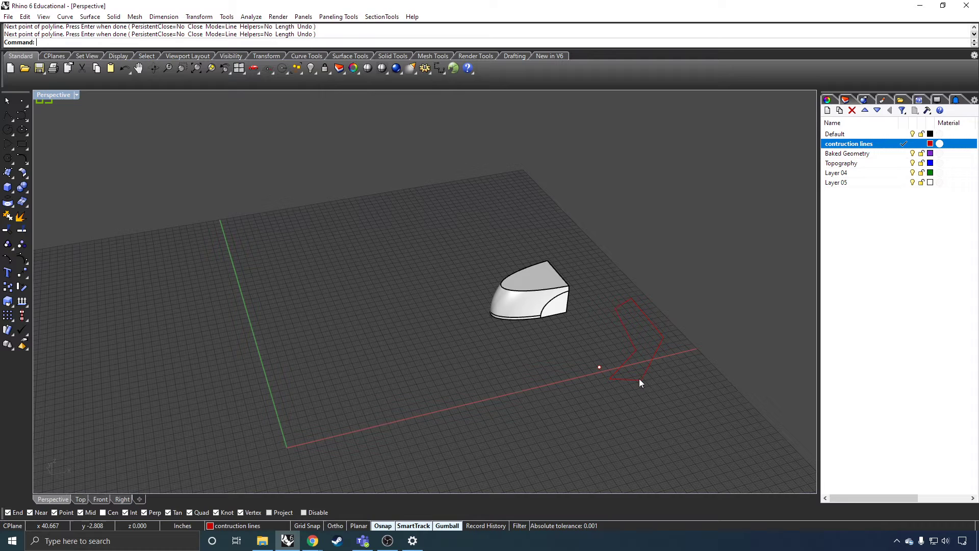
pyautogui.click(881, 210)
# Step: Window-select the polyline and solid together, clear the selection, lock the Default layer and try to select the solid again
pyautogui.moveTo(686, 283); pyautogui.dragTo(623, 339)
pyautogui.moveTo(676, 257); pyautogui.dragTo(487, 345)
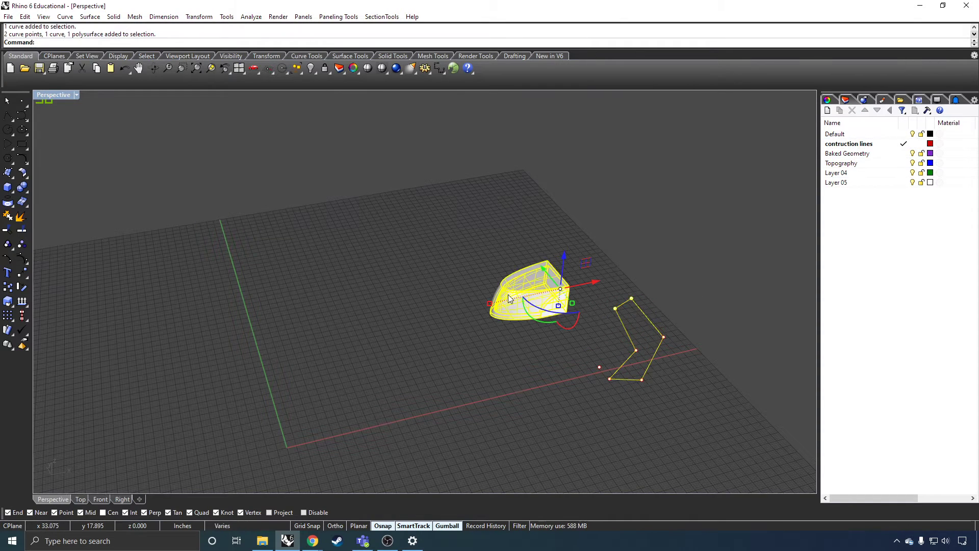
pyautogui.click(774, 162)
pyautogui.click(921, 134)
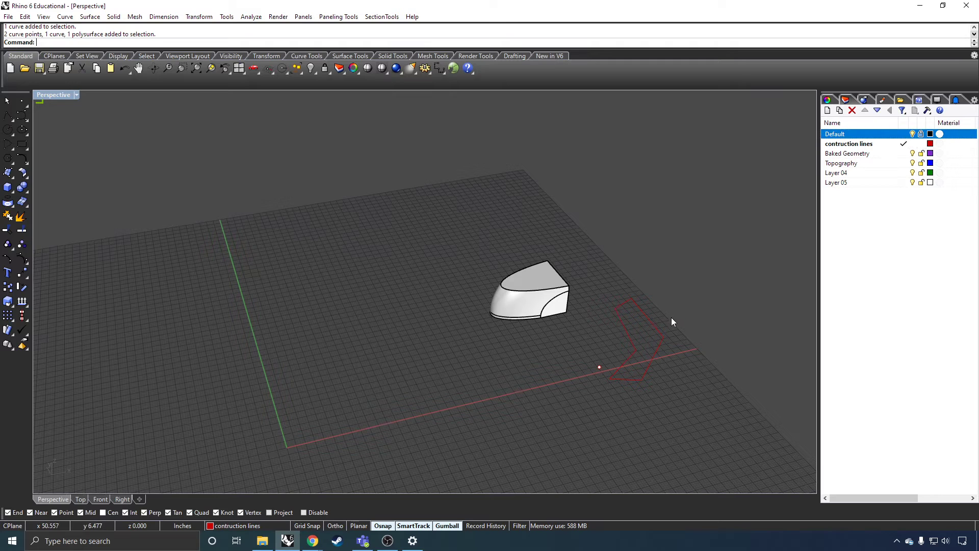
pyautogui.moveTo(563, 280); pyautogui.dragTo(457, 329)
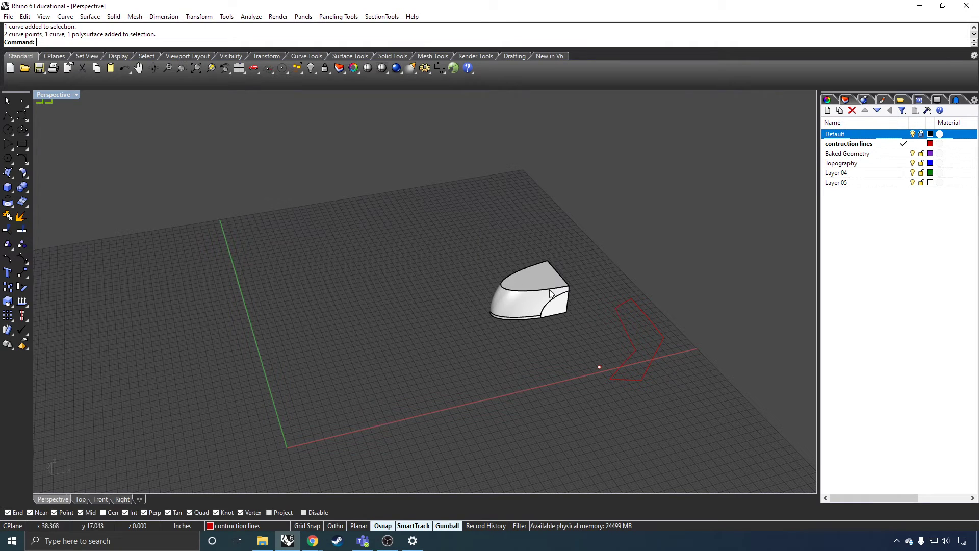
# Step: Unlock the Default layer, test selecting the solid and clear the selection
pyautogui.click(921, 134)
pyautogui.click(533, 299)
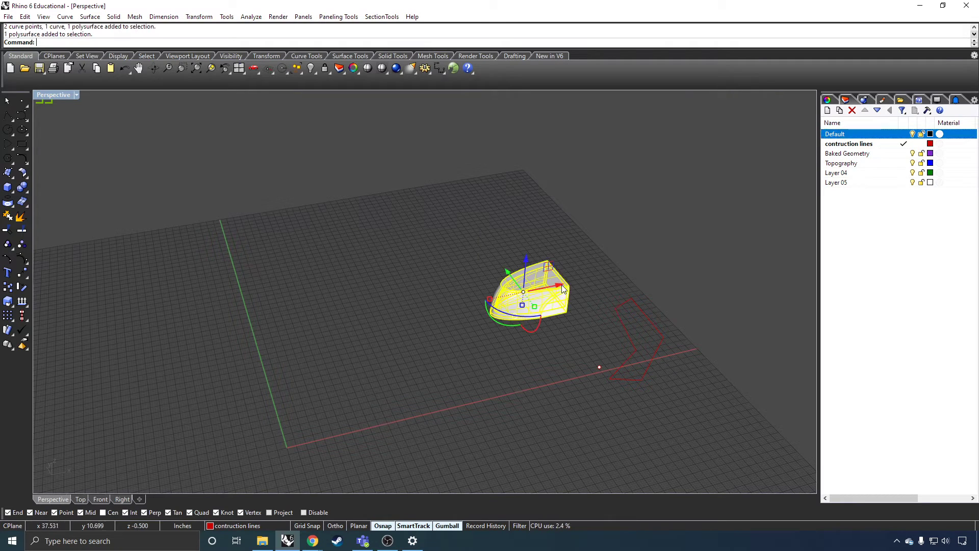
pyautogui.click(643, 229)
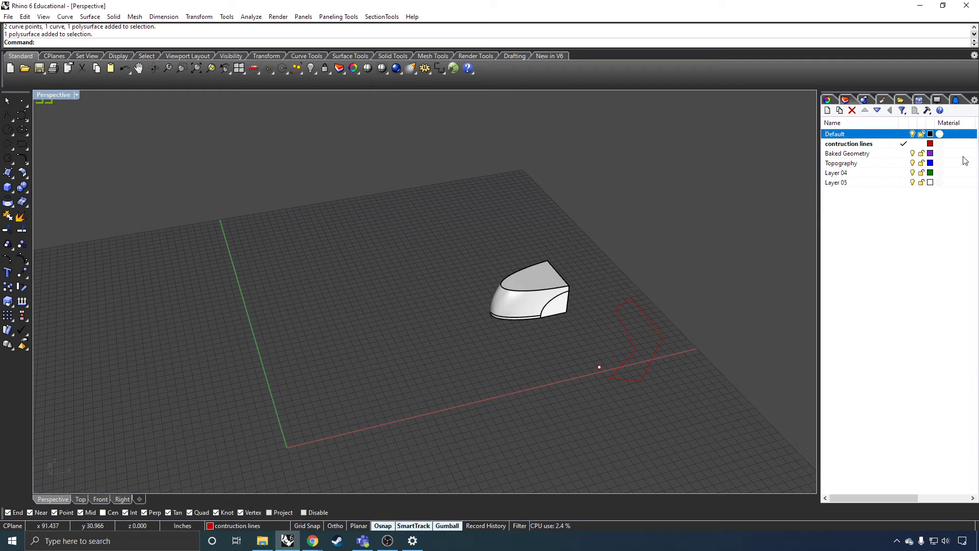
# Step: Hide the Default layer, test selecting the point and polyline, and turn the layer back on
pyautogui.click(913, 133)
pyautogui.moveTo(670, 281); pyautogui.dragTo(558, 439)
pyautogui.click(736, 378)
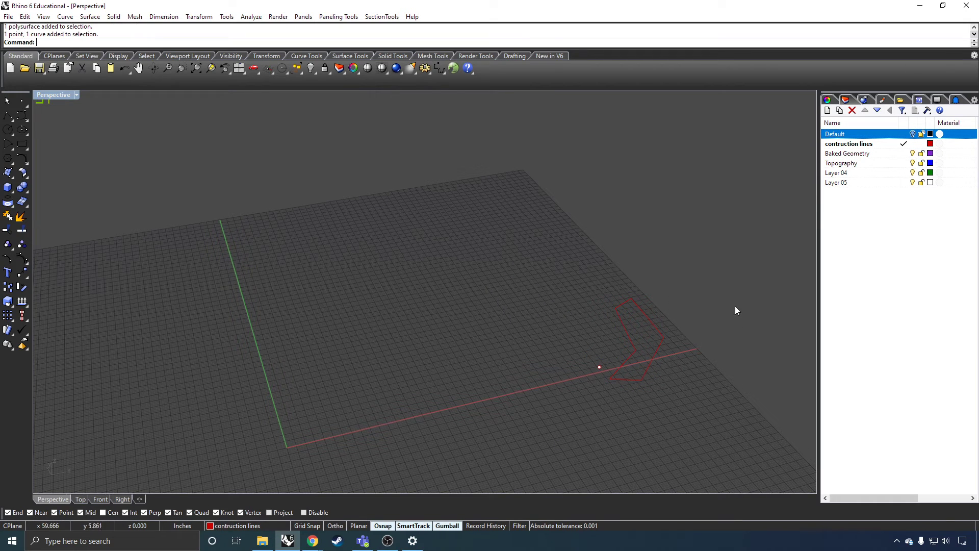
pyautogui.click(913, 133)
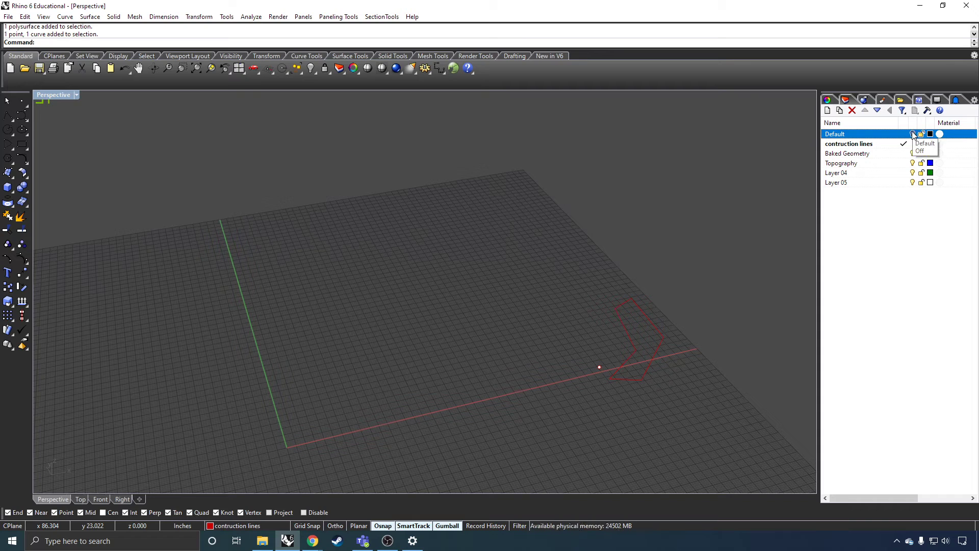
pyautogui.click(914, 133)
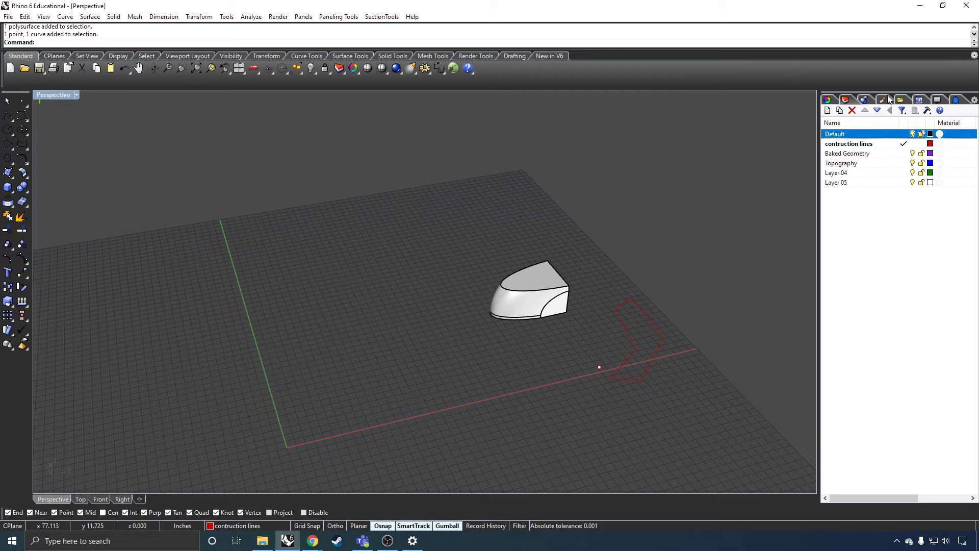
# Step: Enable the Sun in the render lighting settings and switch the Perspective viewport to Rendered display mode
pyautogui.click(866, 100)
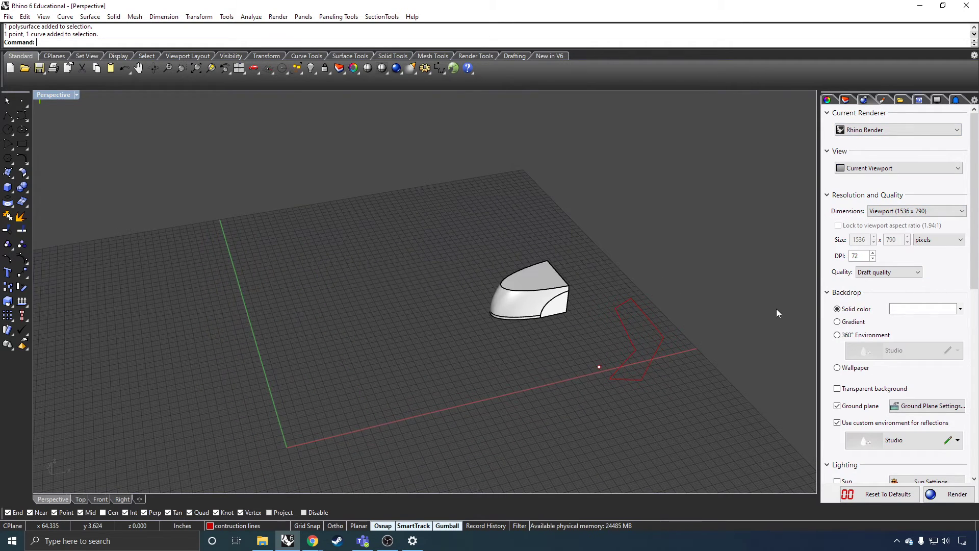
pyautogui.scroll(-4, 842, 387)
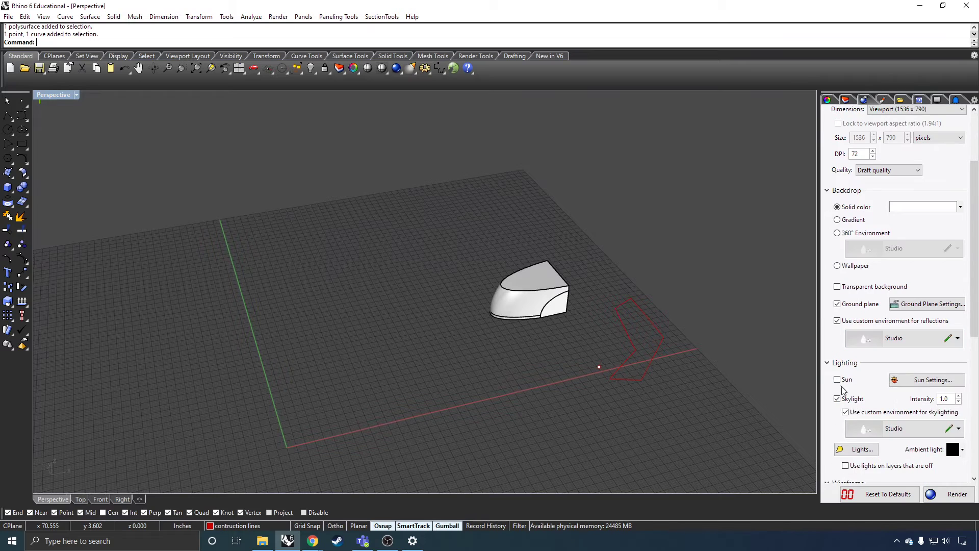
pyautogui.click(837, 379)
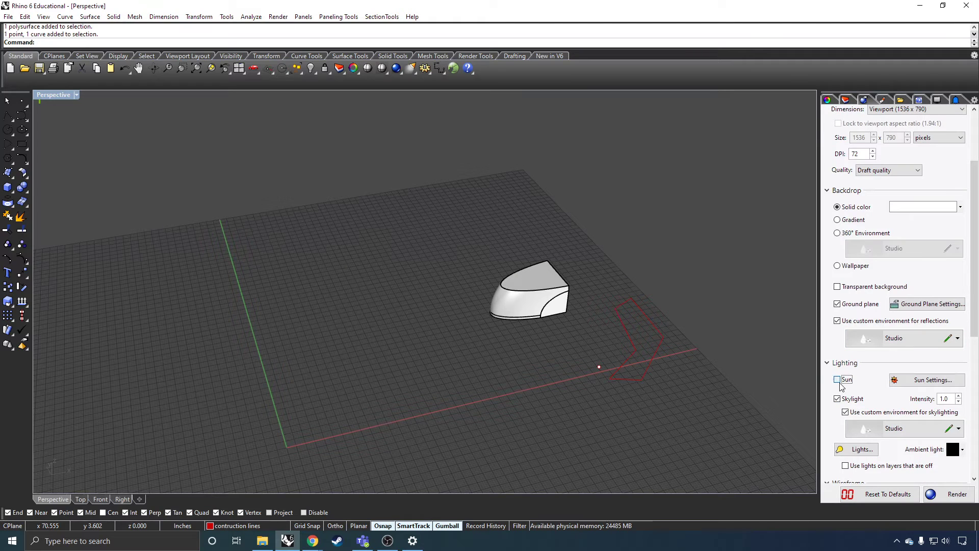
pyautogui.click(77, 94)
pyautogui.click(84, 134)
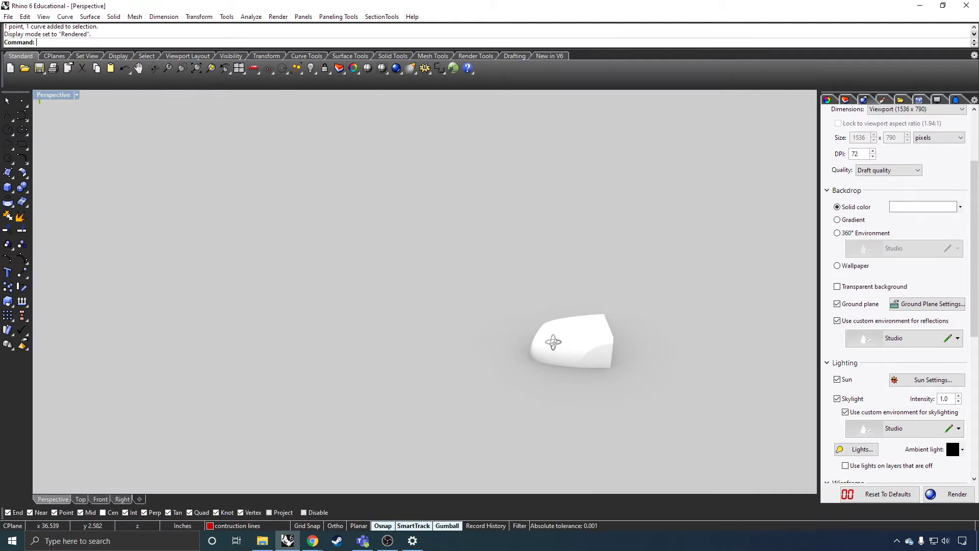
pyautogui.scroll(5, 619, 387)
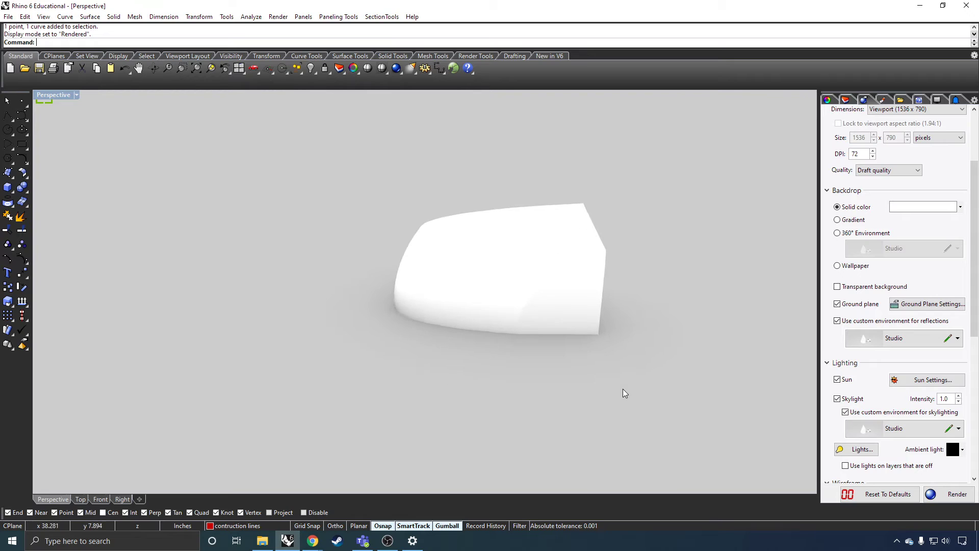
# Step: Toggle the Sun off and on to compare the solid's rendered shading, leaving it on
pyautogui.click(841, 382)
pyautogui.click(842, 382)
pyautogui.click(842, 382)
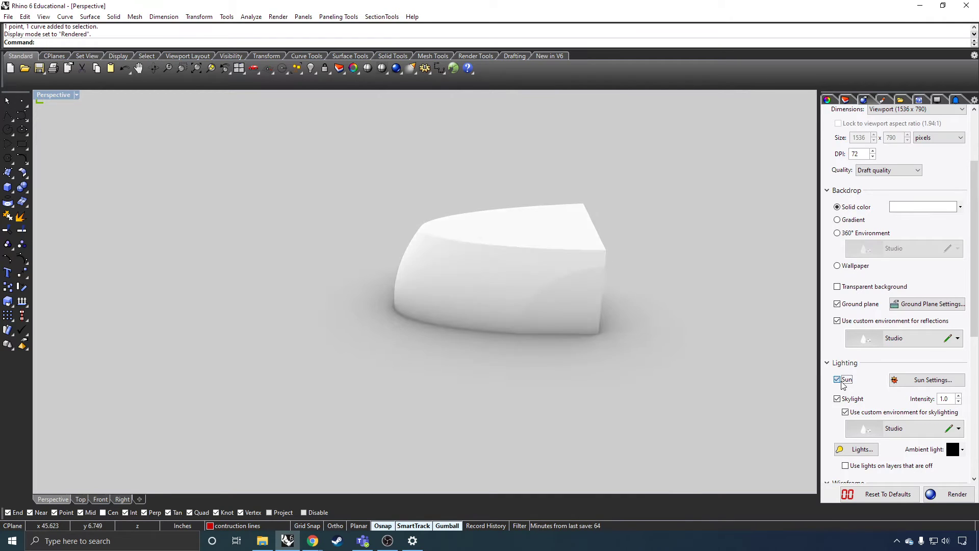
pyautogui.click(842, 383)
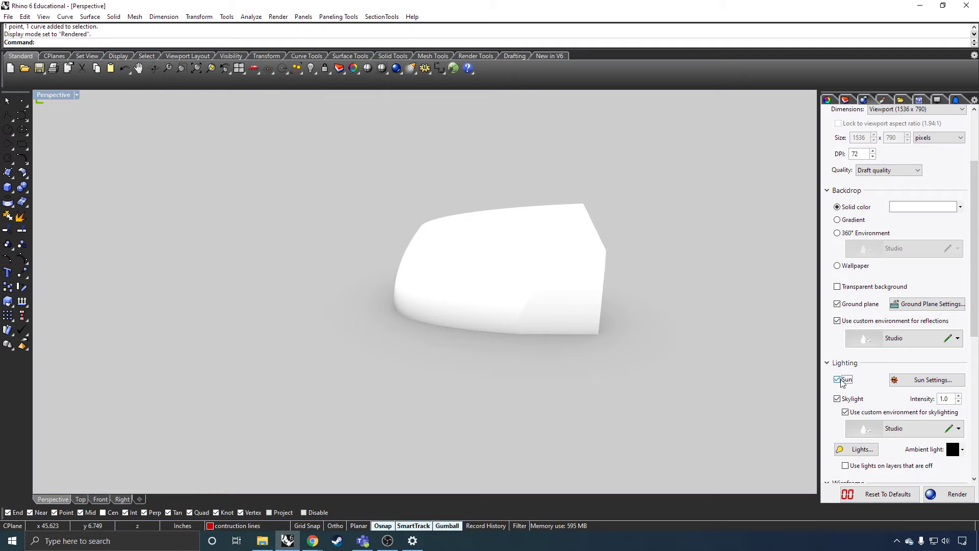
# Step: Add the Sun settings to the docked side panels
pyautogui.click(974, 100)
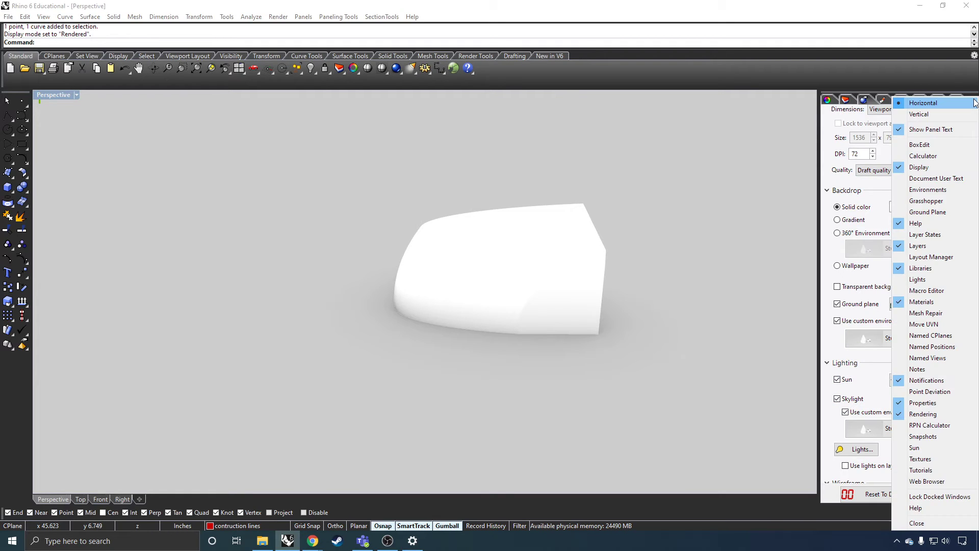
pyautogui.click(941, 447)
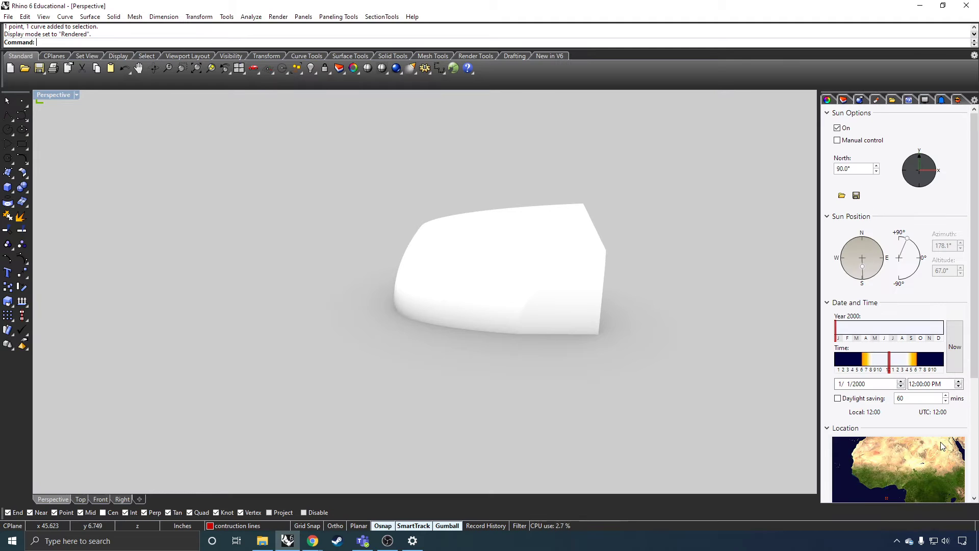
# Step: Shift the sun's map location slightly and set its date to 5/18/2000 and time to about 4:47 PM
pyautogui.scroll(-3, 872, 432)
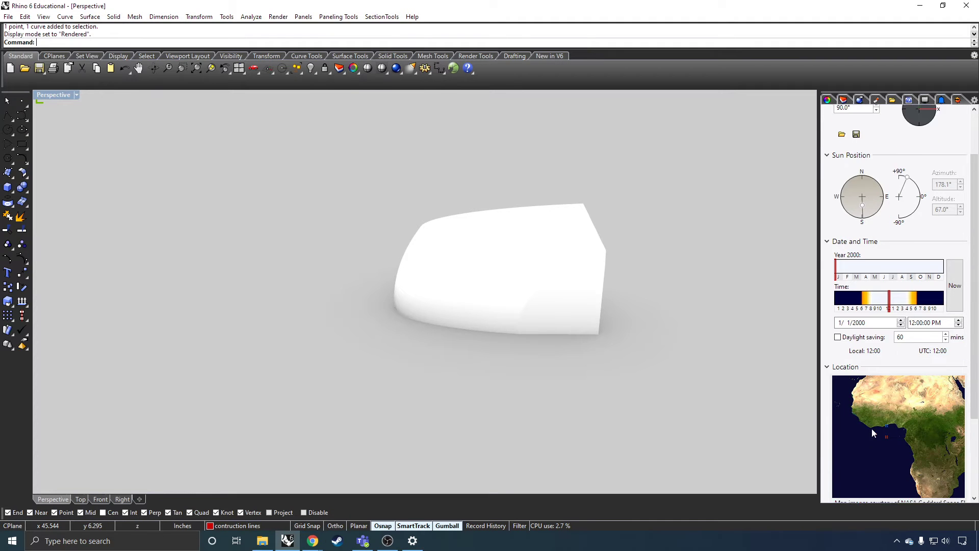
pyautogui.scroll(1, 871, 429)
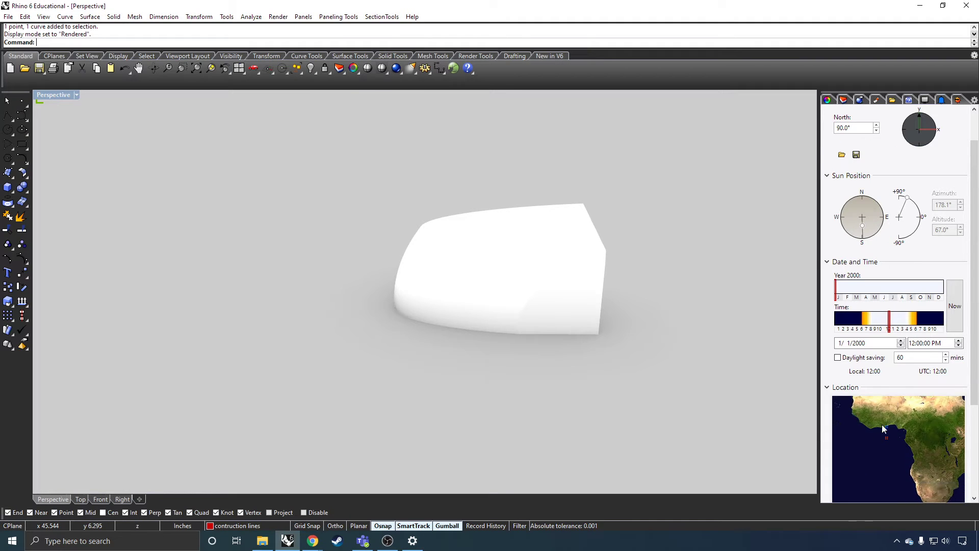
pyautogui.click(886, 431)
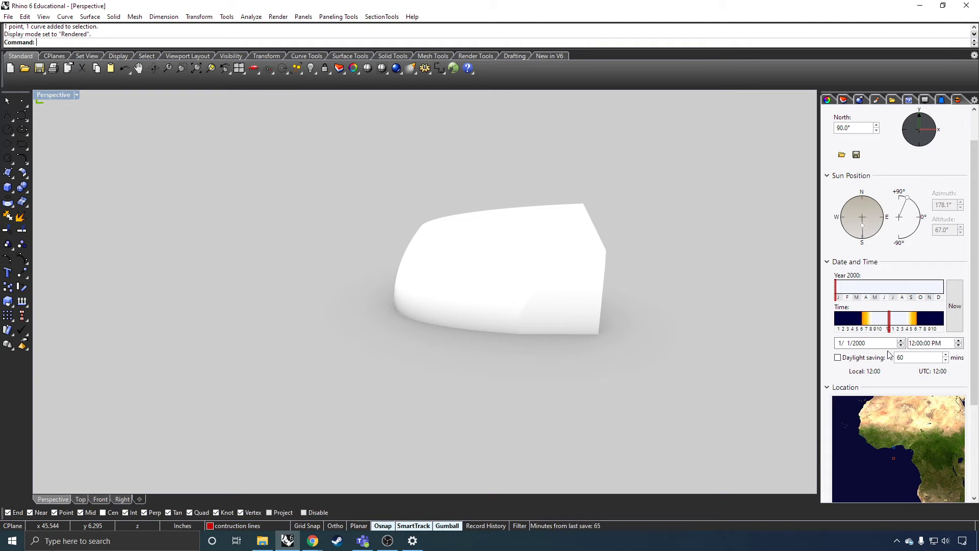
pyautogui.moveTo(890, 319); pyautogui.dragTo(912, 319)
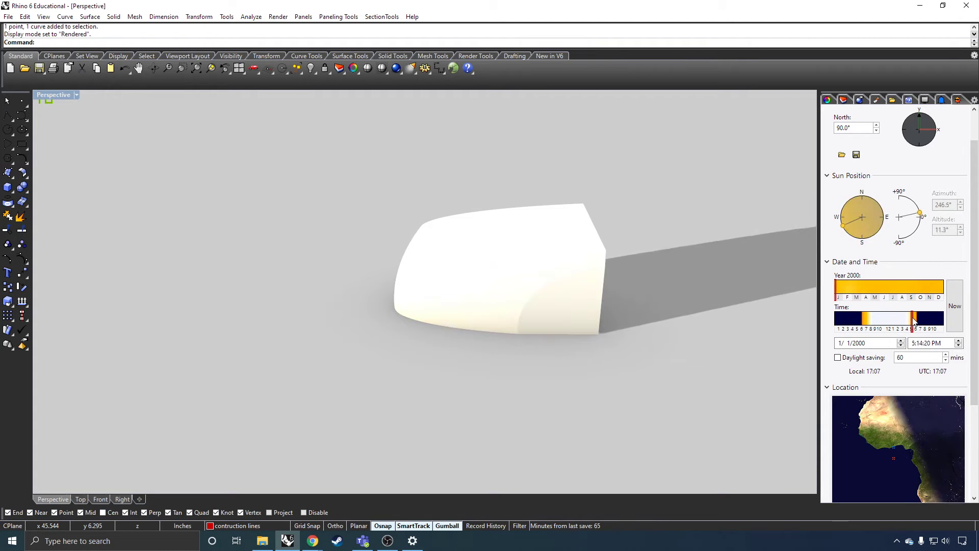
pyautogui.moveTo(843, 288)
pyautogui.mouseDown()
pyautogui.moveTo(910, 292)
pyautogui.moveTo(878, 294)
pyautogui.mouseUp()
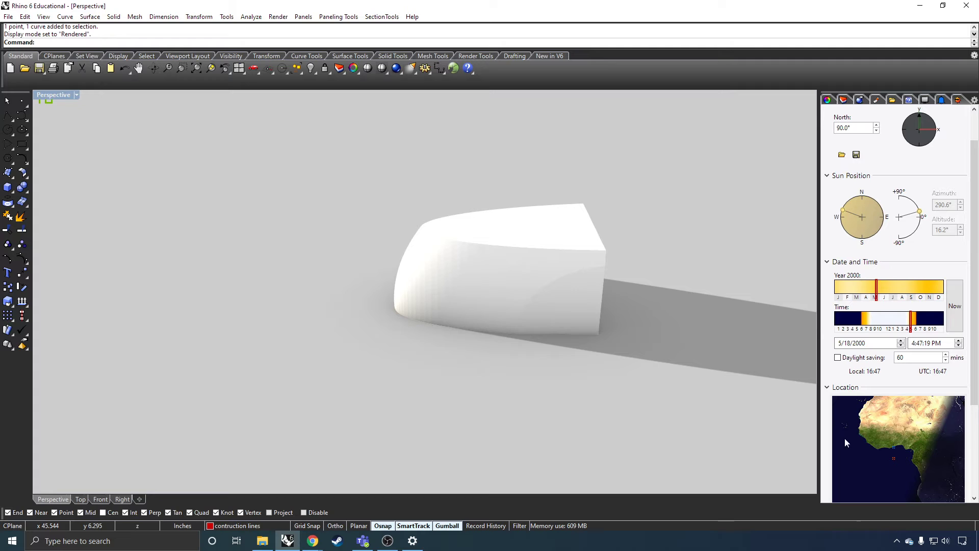
# Step: Rotate the sun's north direction to about 85.8° with the solid and its cast shadow in view
pyautogui.moveTo(390, 305); pyautogui.dragTo(539, 297, button='right')
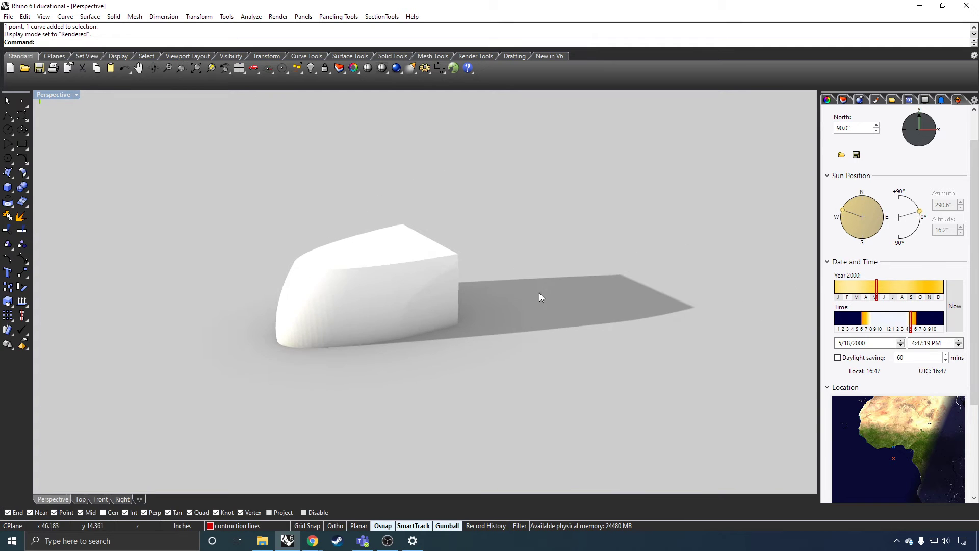
pyautogui.scroll(4, 334, 321)
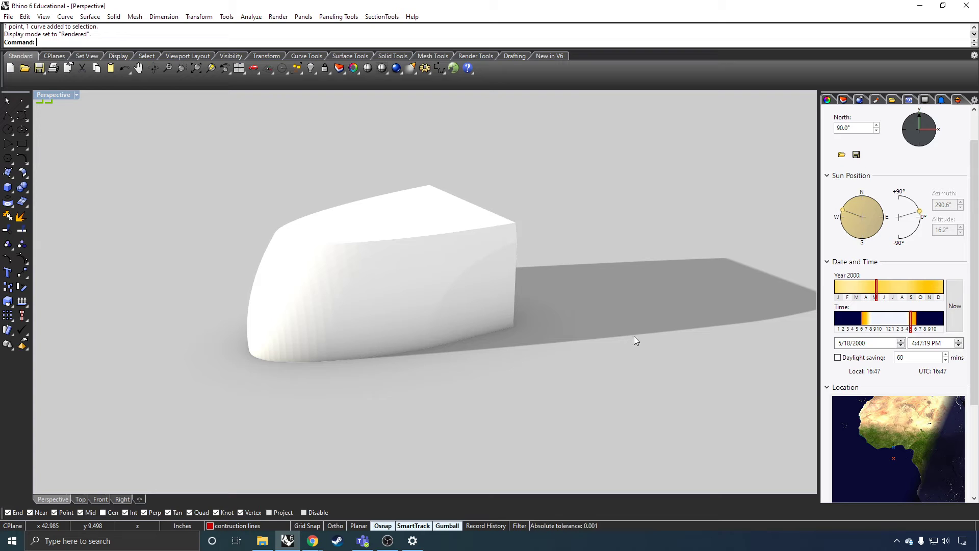
pyautogui.scroll(-2, 632, 335)
pyautogui.moveTo(925, 126)
pyautogui.mouseDown()
pyautogui.moveTo(920, 121)
pyautogui.moveTo(934, 132)
pyautogui.moveTo(919, 114)
pyautogui.mouseUp()
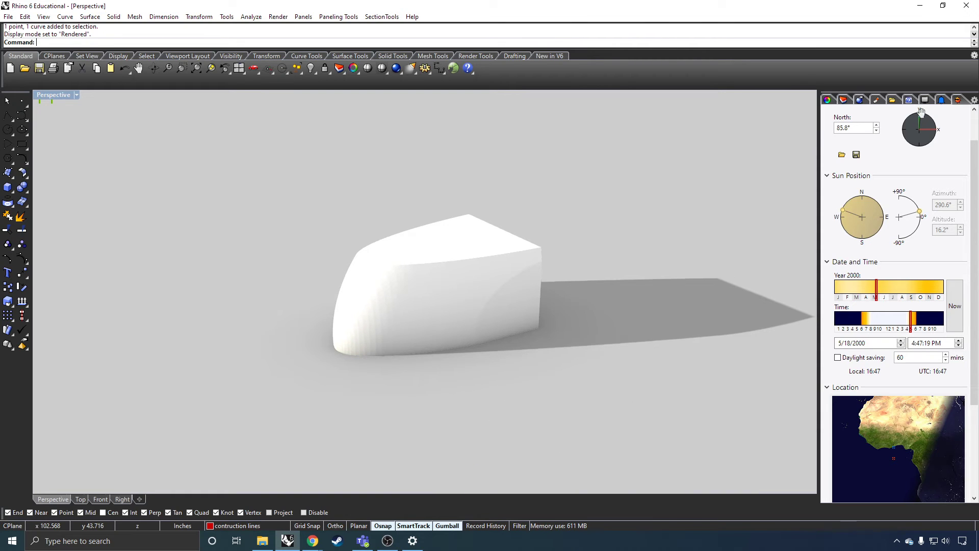
# Step: Review the render settings and switch the Perspective viewport to Shaded display mode
pyautogui.click(860, 100)
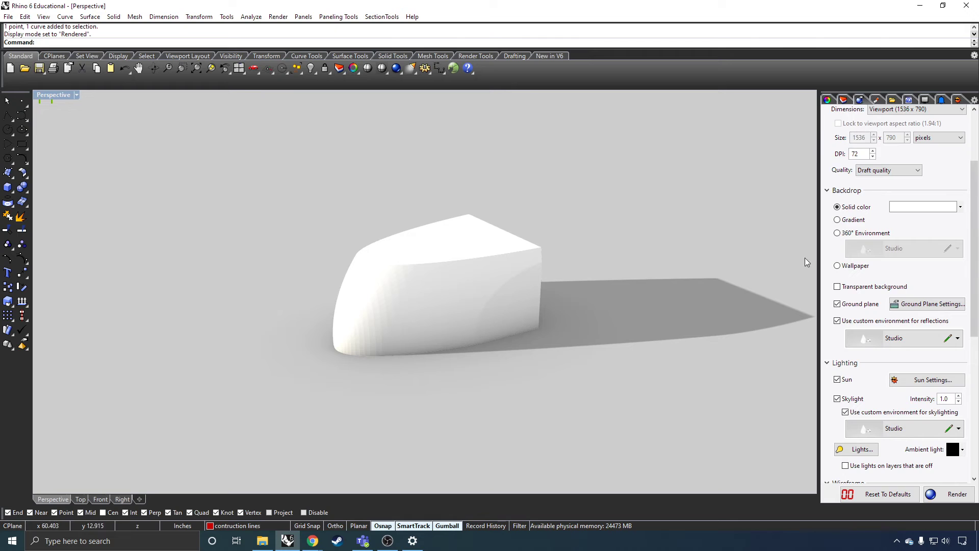
pyautogui.scroll(4, 461, 313)
pyautogui.scroll(3, 928, 294)
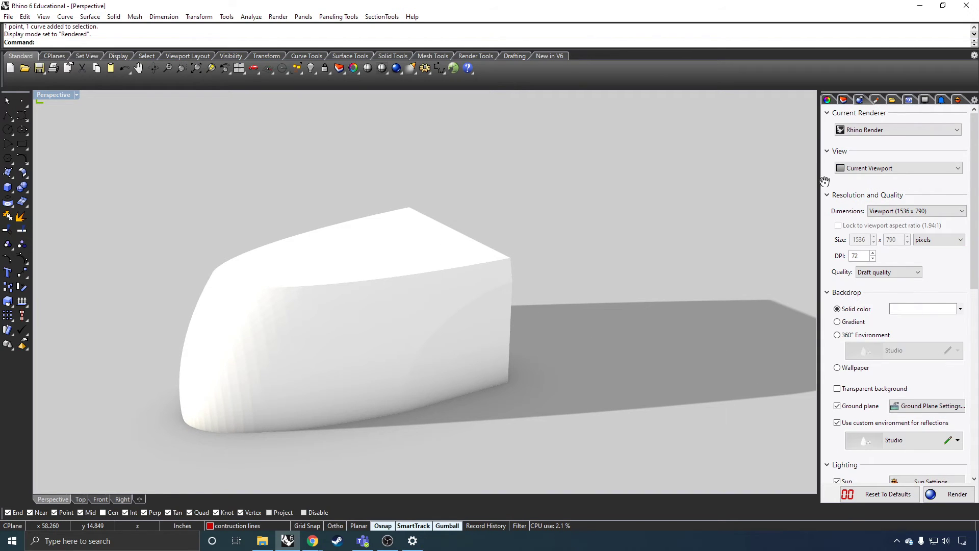
pyautogui.click(78, 95)
pyautogui.click(75, 133)
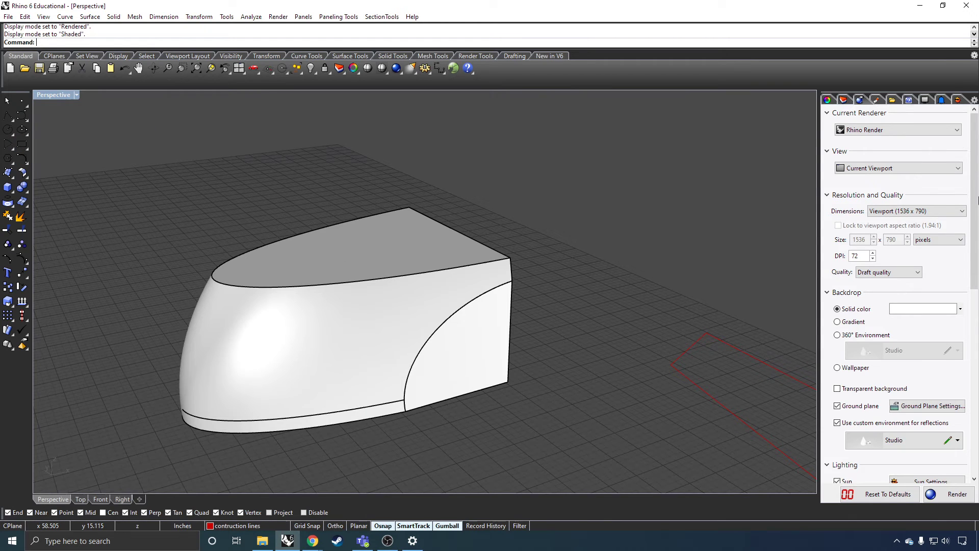
# Step: Import the Denim dark blue material from the Textile folder of the material library
pyautogui.click(877, 101)
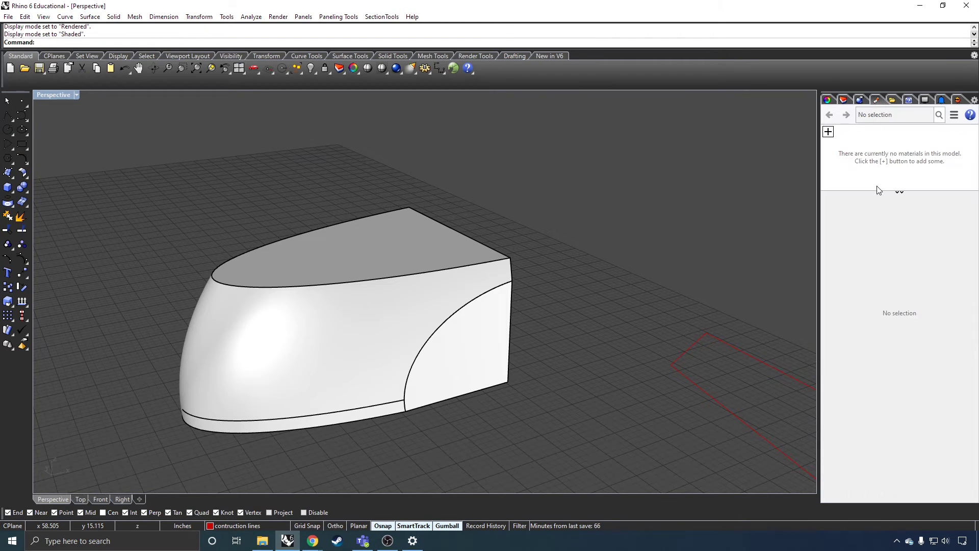
pyautogui.click(828, 132)
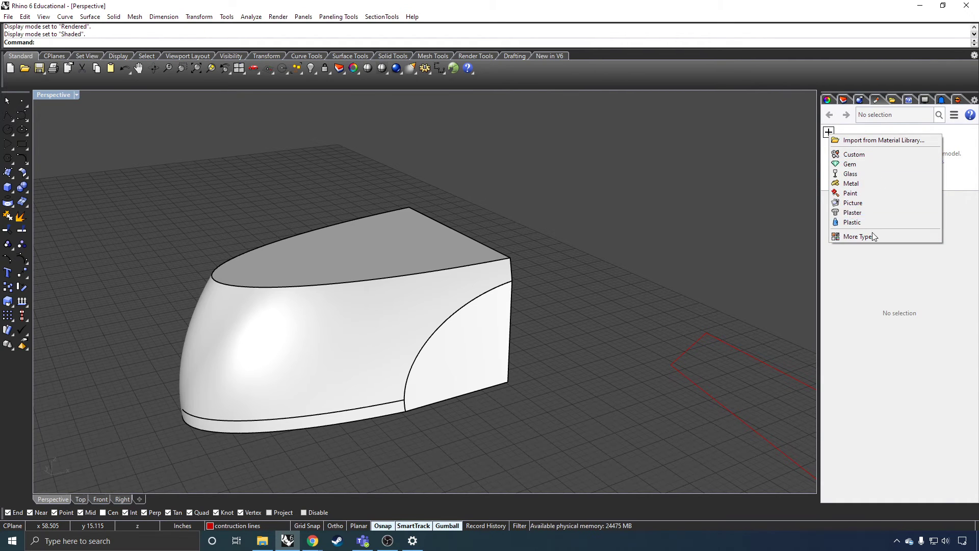
pyautogui.click(879, 140)
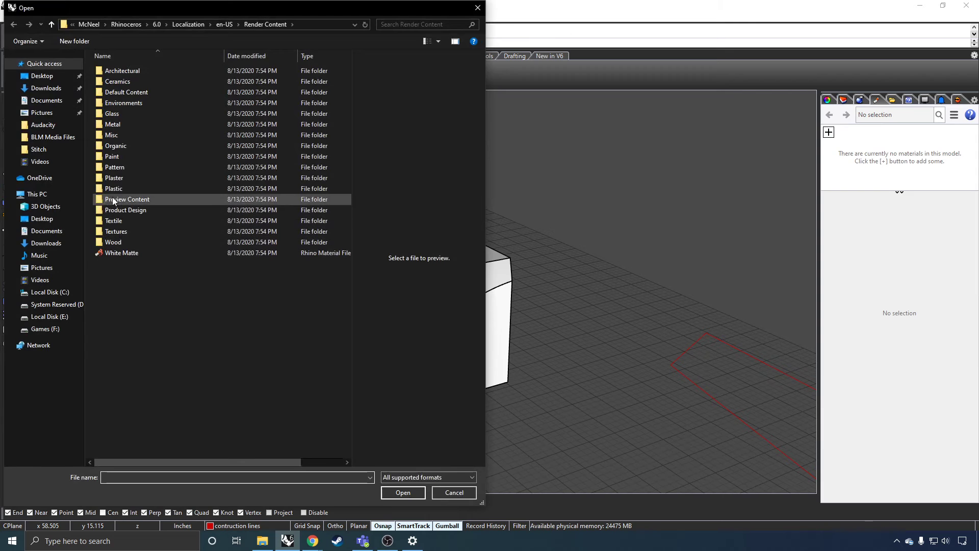
pyautogui.doubleClick(122, 222)
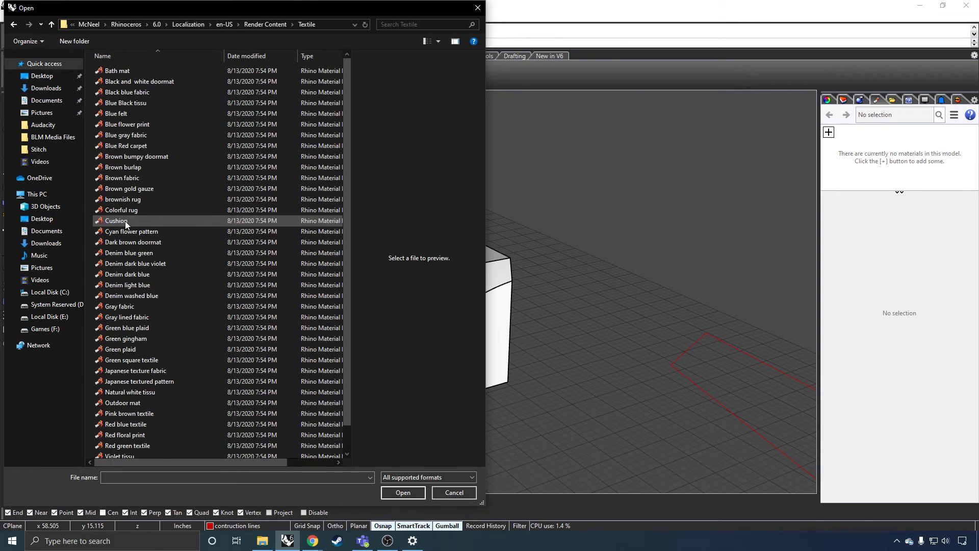
pyautogui.click(158, 275)
pyautogui.click(415, 492)
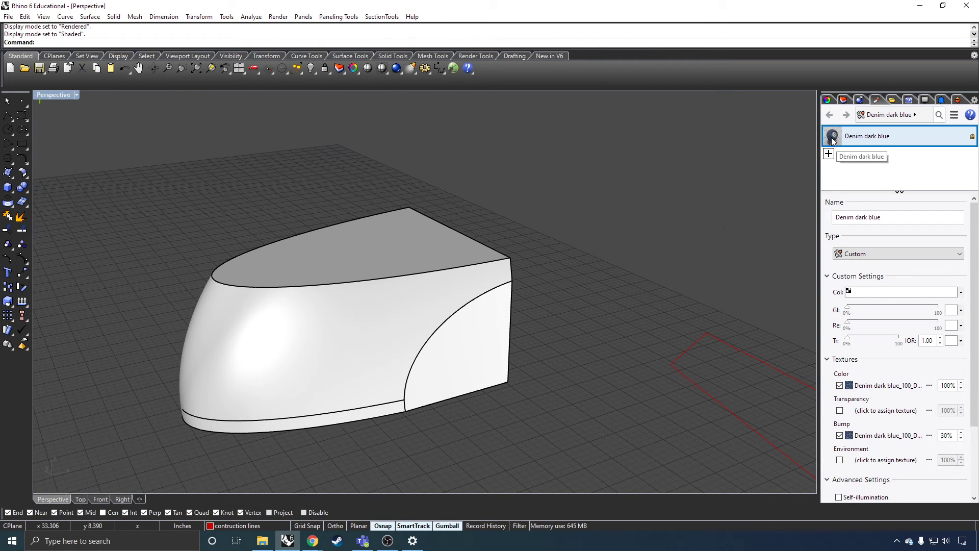
# Step: Apply the Denim dark blue material to the solid and inspect it in Rendered display mode
pyautogui.moveTo(862, 135); pyautogui.dragTo(454, 303)
pyautogui.click(264, 200)
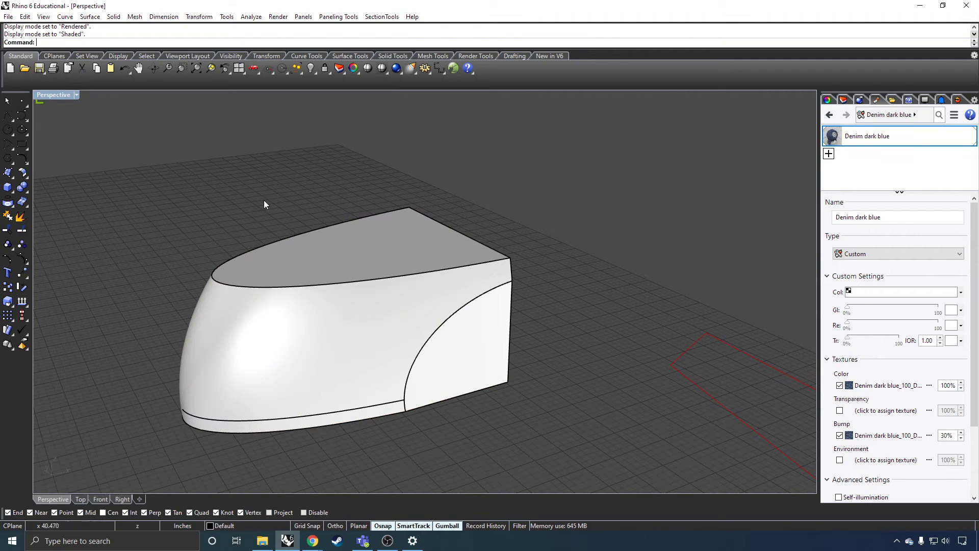
pyautogui.click(78, 93)
pyautogui.click(85, 143)
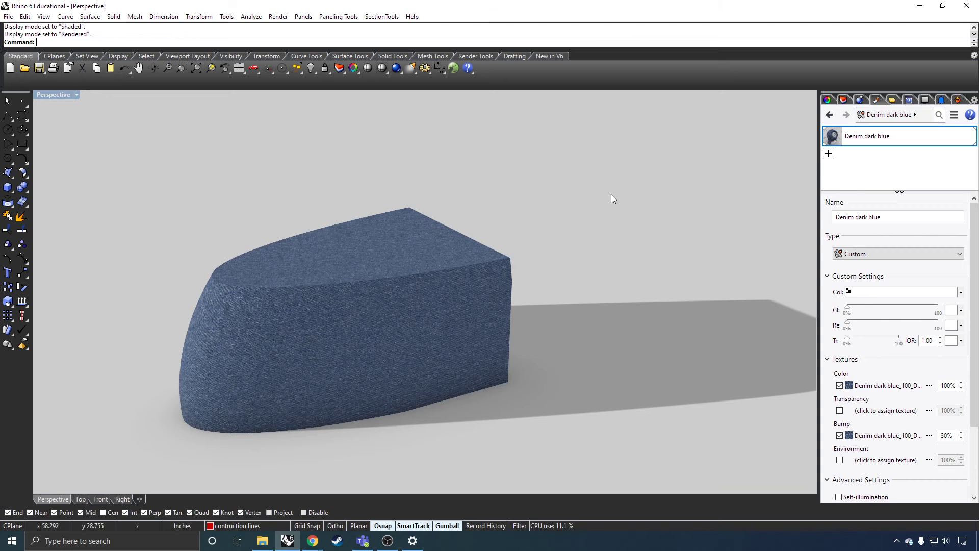
pyautogui.moveTo(498, 350); pyautogui.dragTo(439, 359, button='right')
pyautogui.scroll(-5, 438, 359)
pyautogui.scroll(5, 778, 490)
pyautogui.moveTo(668, 466); pyautogui.dragTo(631, 312, button='right')
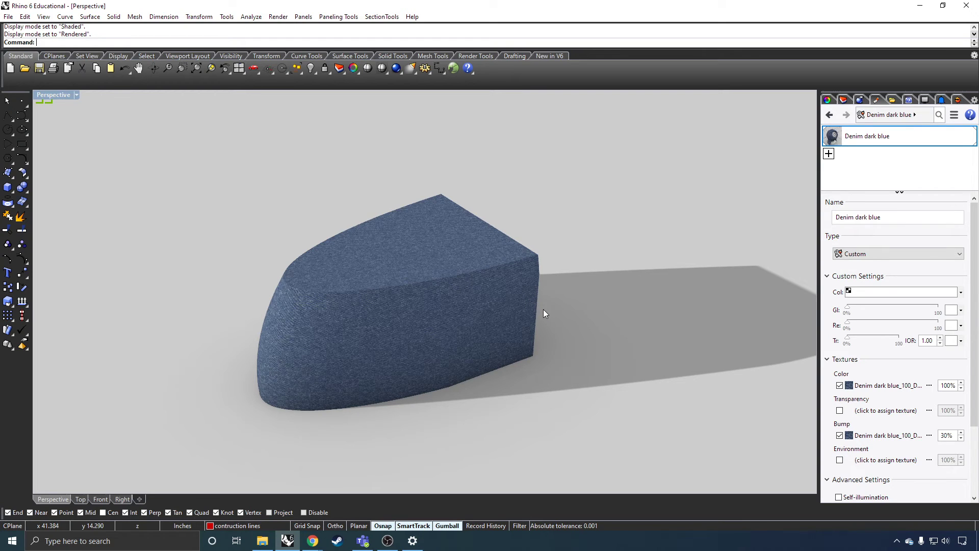
pyautogui.scroll(2, 534, 319)
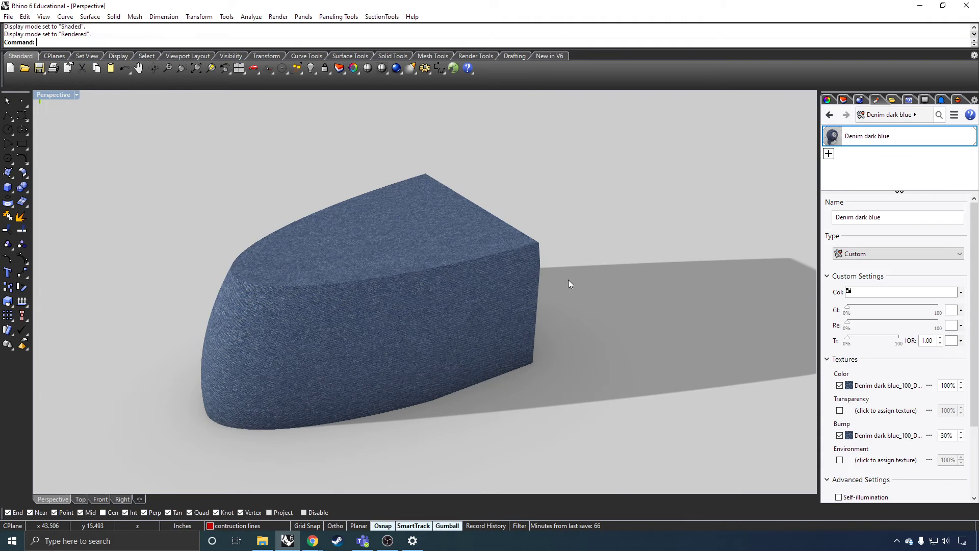
pyautogui.scroll(-2, 568, 281)
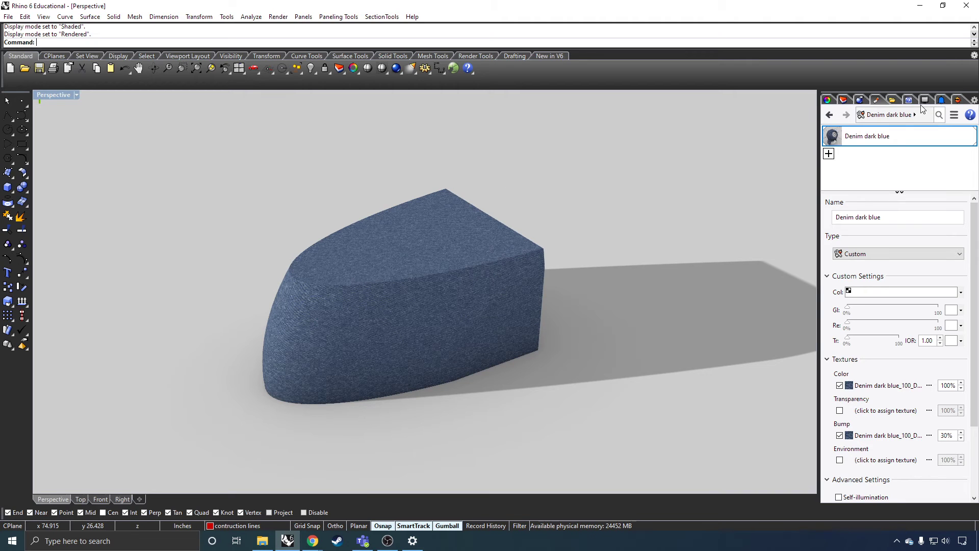
# Step: Return the Perspective viewport to Shaded display mode and set its background to Gradient 2 Colors
pyautogui.click(78, 94)
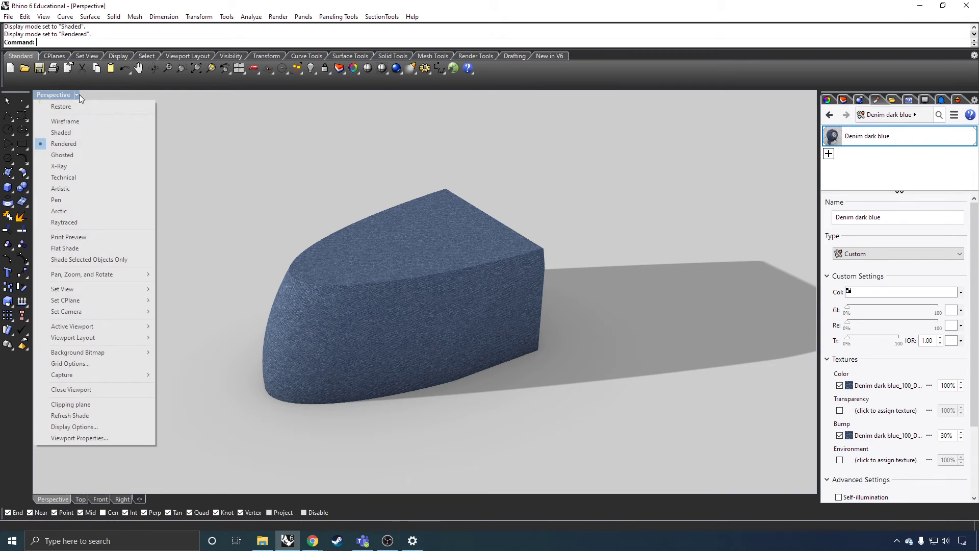
pyautogui.click(61, 133)
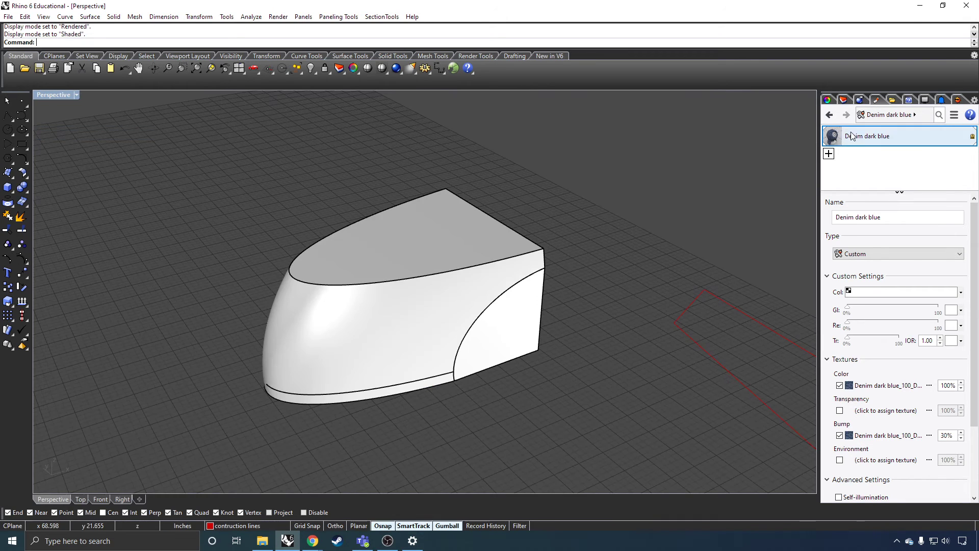
pyautogui.click(926, 100)
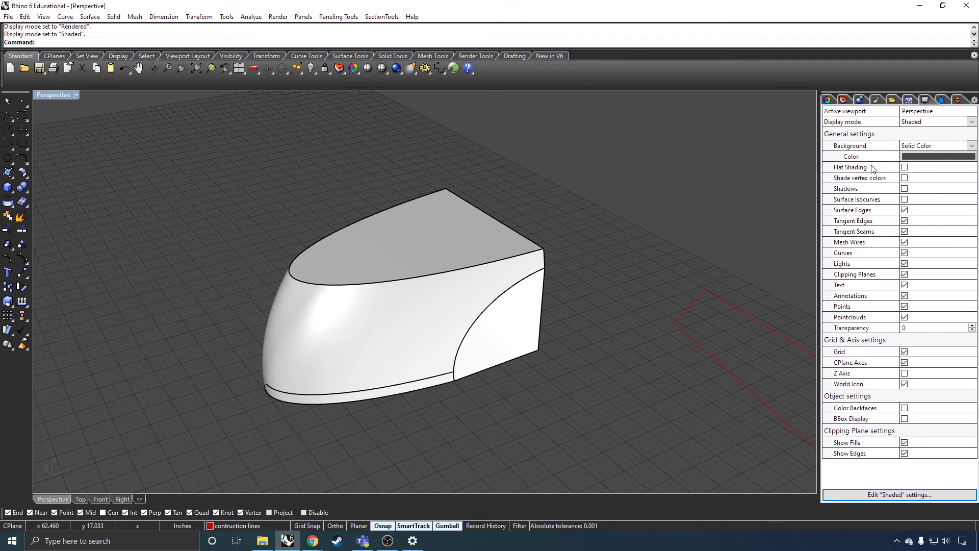
pyautogui.click(954, 146)
pyautogui.click(938, 160)
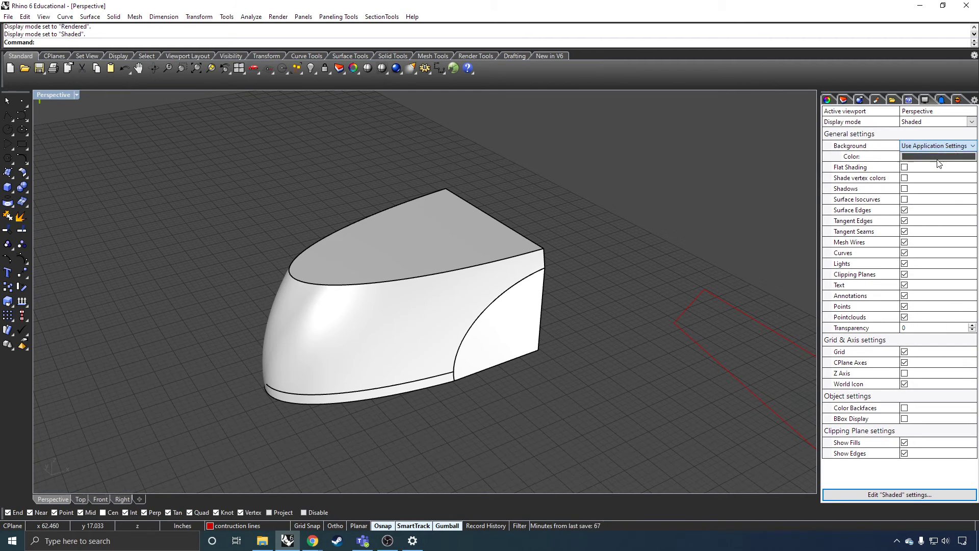
pyautogui.click(932, 147)
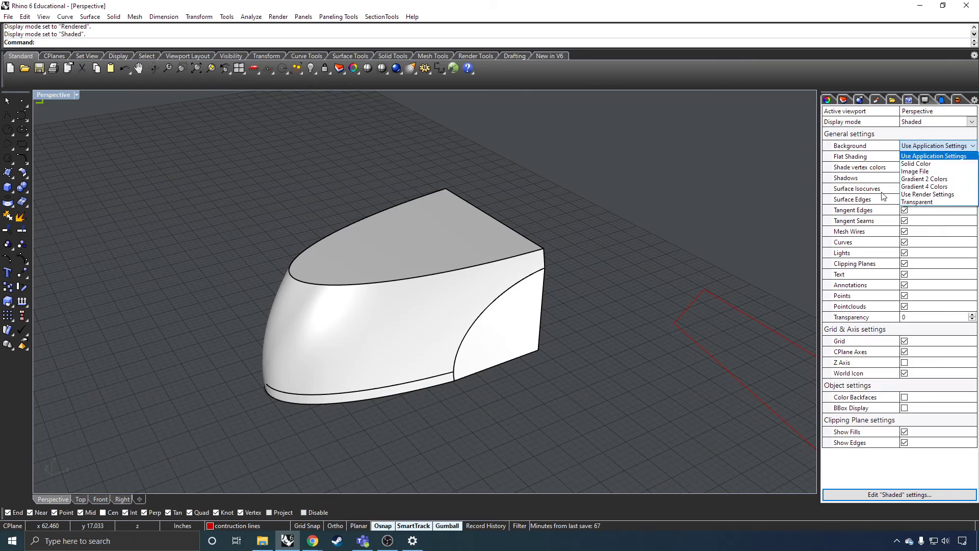
pyautogui.click(925, 179)
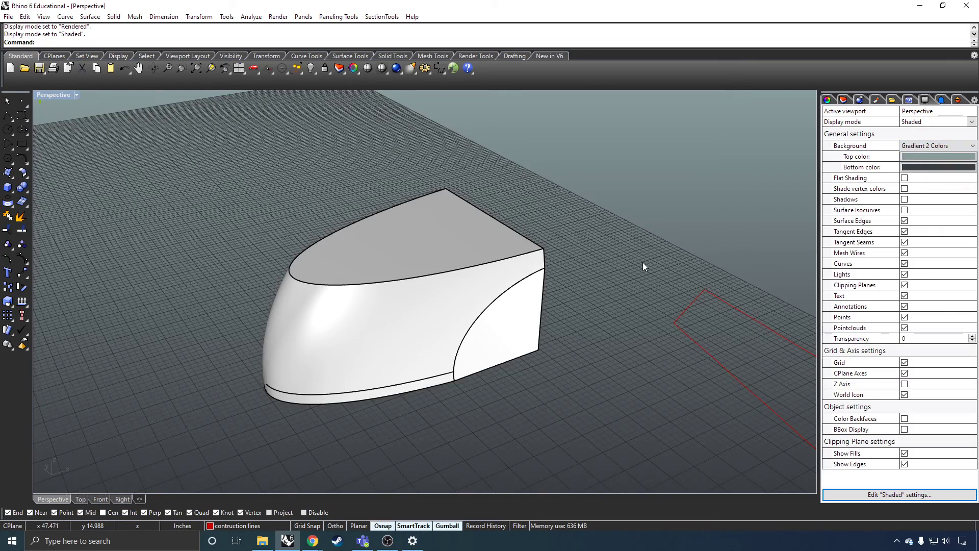
# Step: Toggle Surface Isocurves on and off, and compare Shadows on and off in the Shaded display, leaving Shadows enabled
pyautogui.moveTo(643, 262); pyautogui.dragTo(653, 281, button='right')
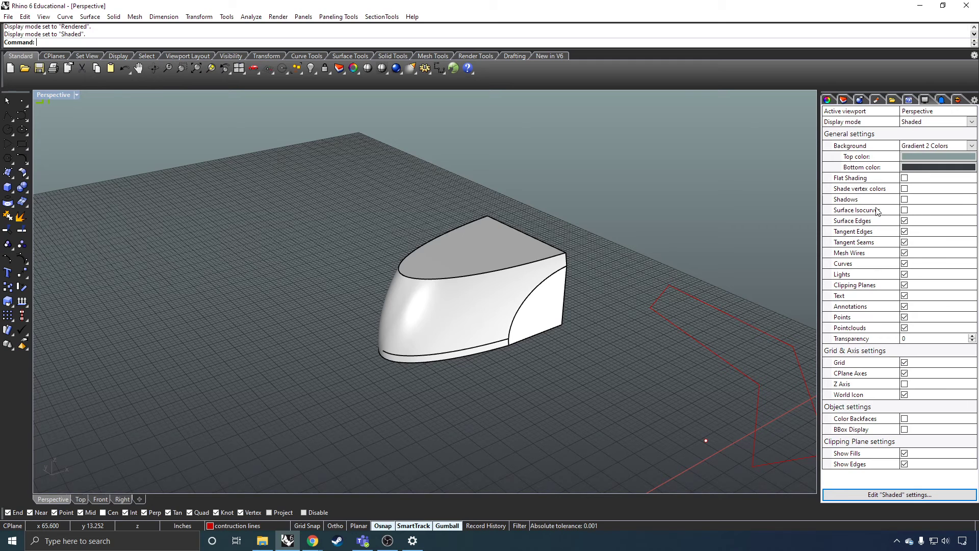
pyautogui.click(905, 211)
pyautogui.click(905, 210)
pyautogui.click(905, 200)
pyautogui.moveTo(765, 240); pyautogui.dragTo(515, 236, button='right')
pyautogui.click(905, 199)
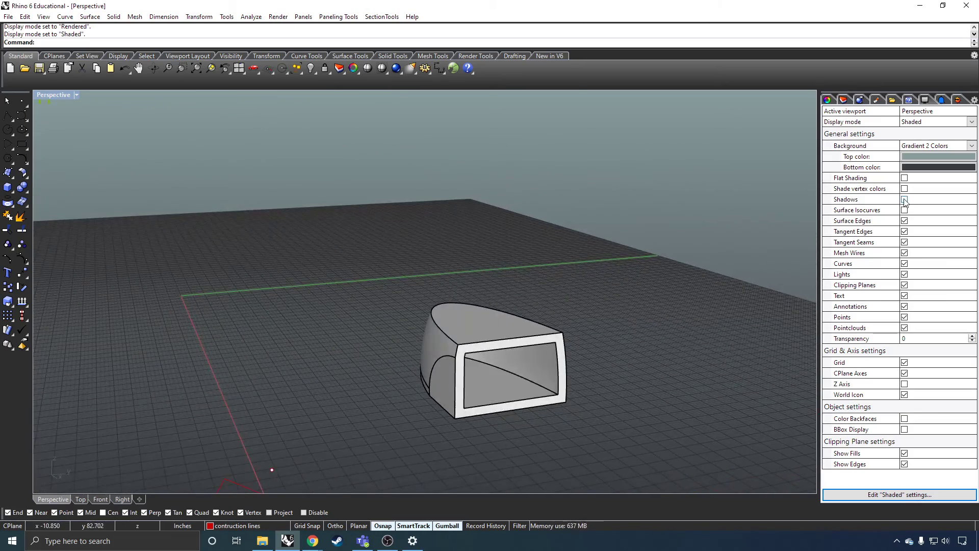
pyautogui.click(905, 200)
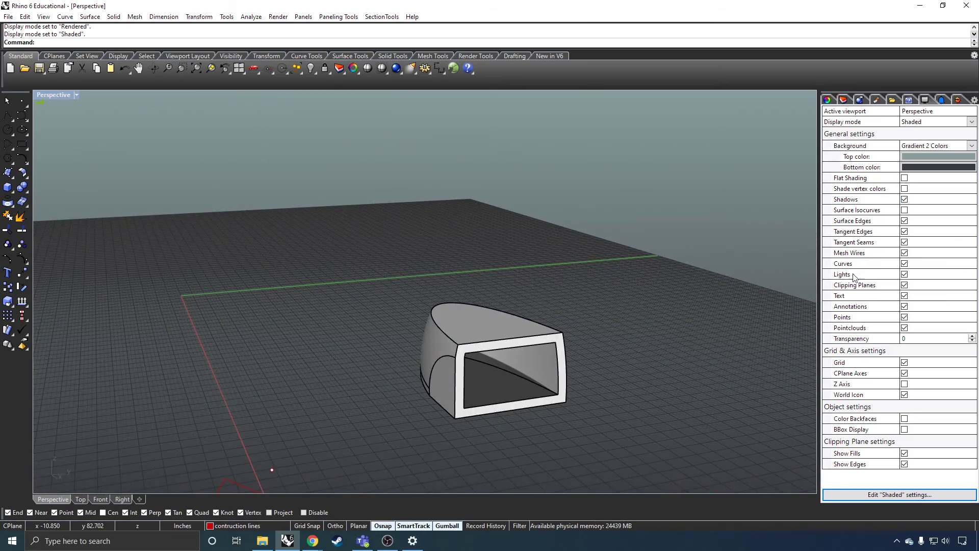
# Step: Try hiding the curves and the surface edges in the Shaded display and turn both back on
pyautogui.click(904, 263)
pyautogui.moveTo(599, 272); pyautogui.dragTo(494, 433, button='right')
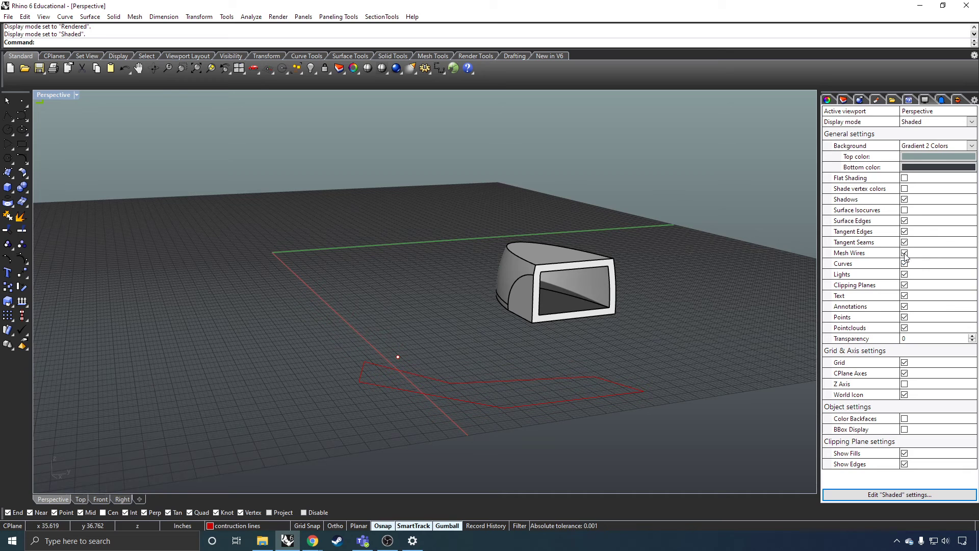
pyautogui.click(905, 220)
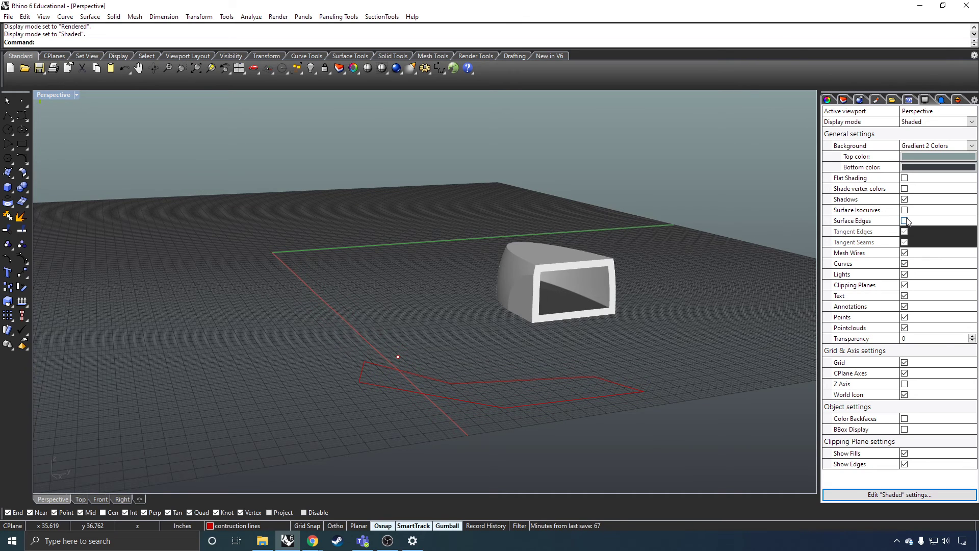
pyautogui.click(905, 220)
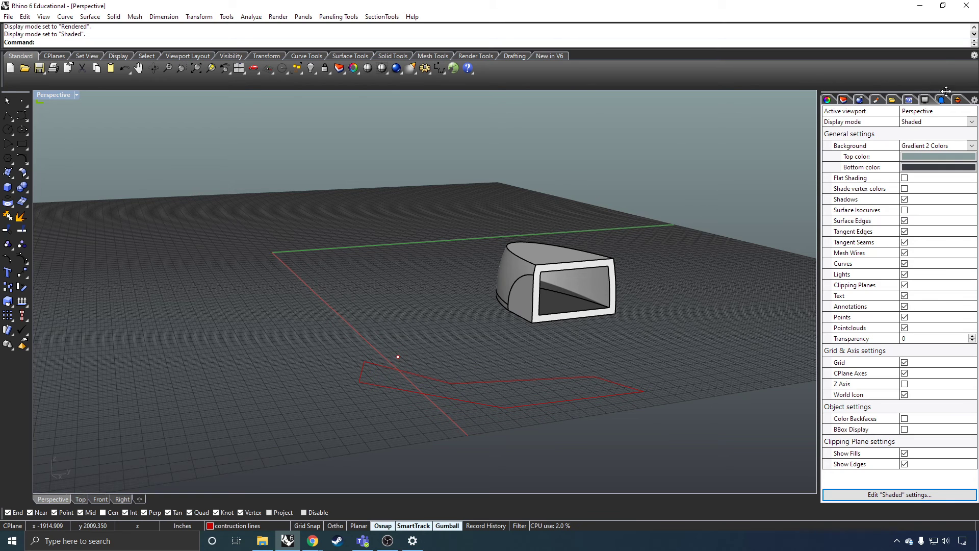
# Step: Display the auto-updating command help for creating a surface from corner points and examine its steps and demonstration video
pyautogui.click(910, 100)
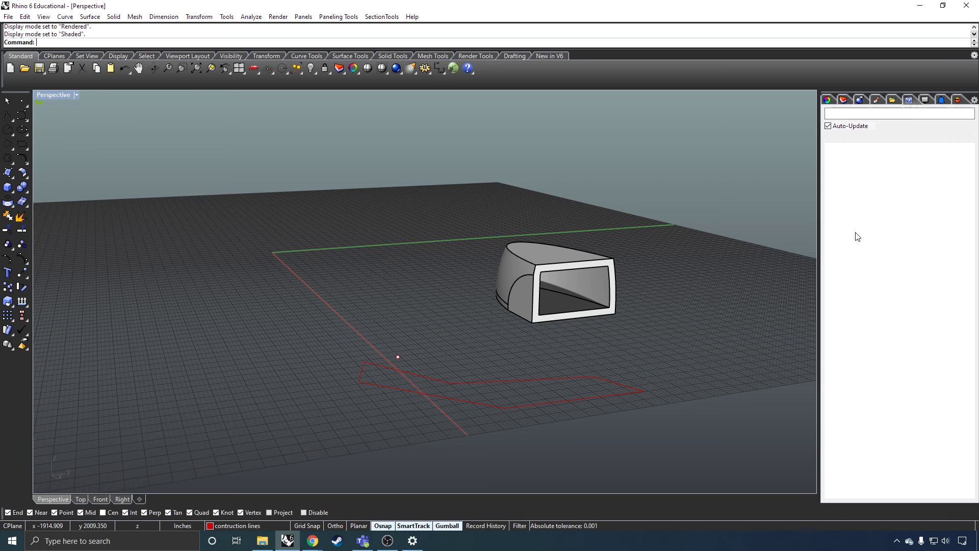
pyautogui.click(8, 172)
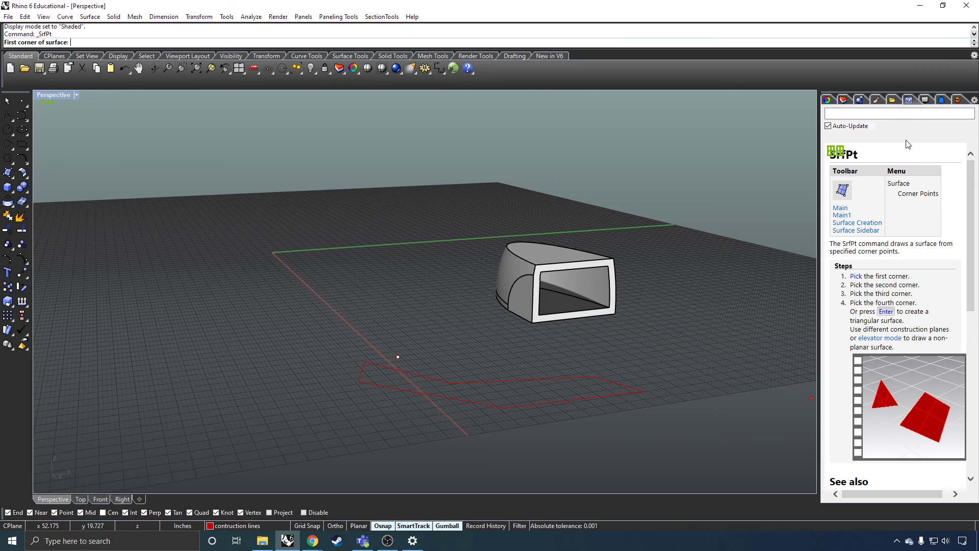
pyautogui.moveTo(864, 402)
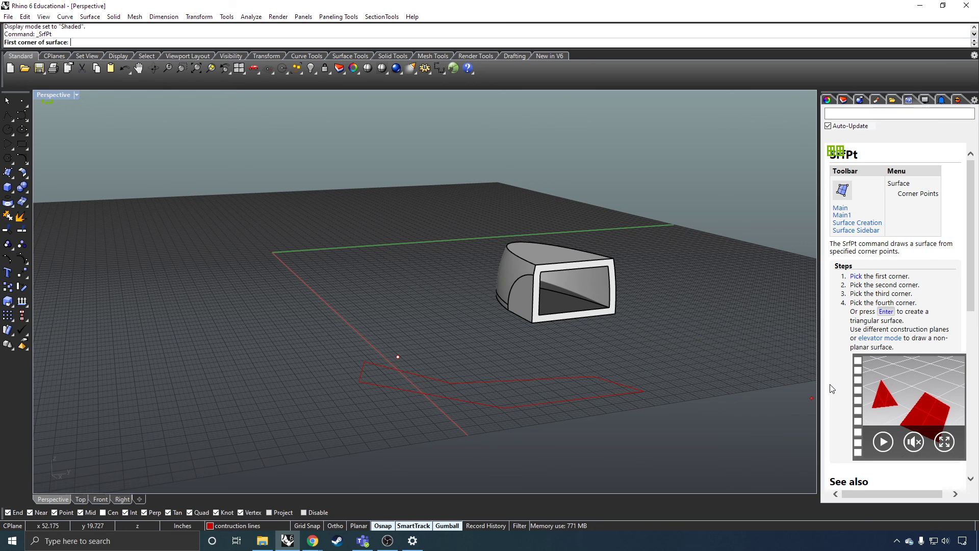
pyautogui.moveTo(357, 347); pyautogui.dragTo(337, 349, button='right')
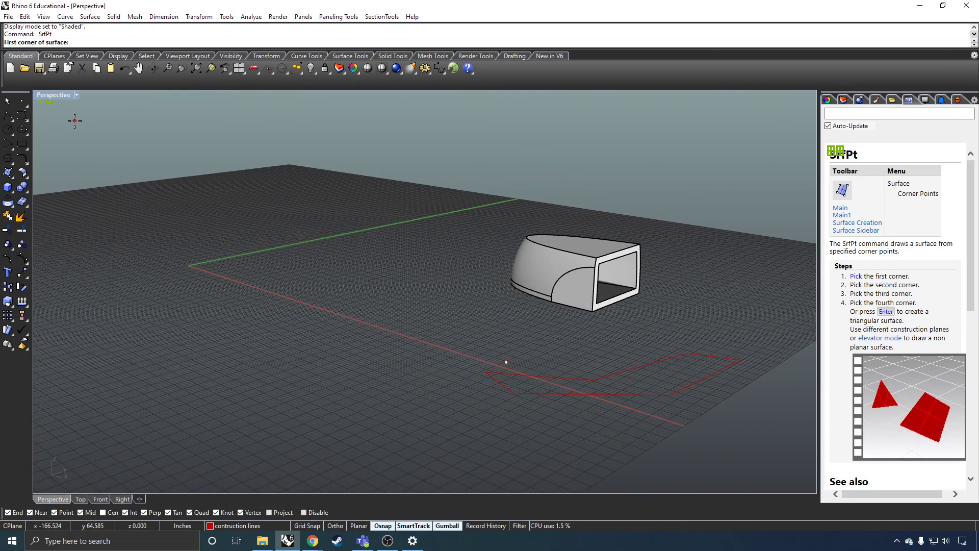
# Step: Review the Libraries contents, the Denim dark blue material settings and the list of available side panels, and cancel the corner-point surface command
pyautogui.click(897, 101)
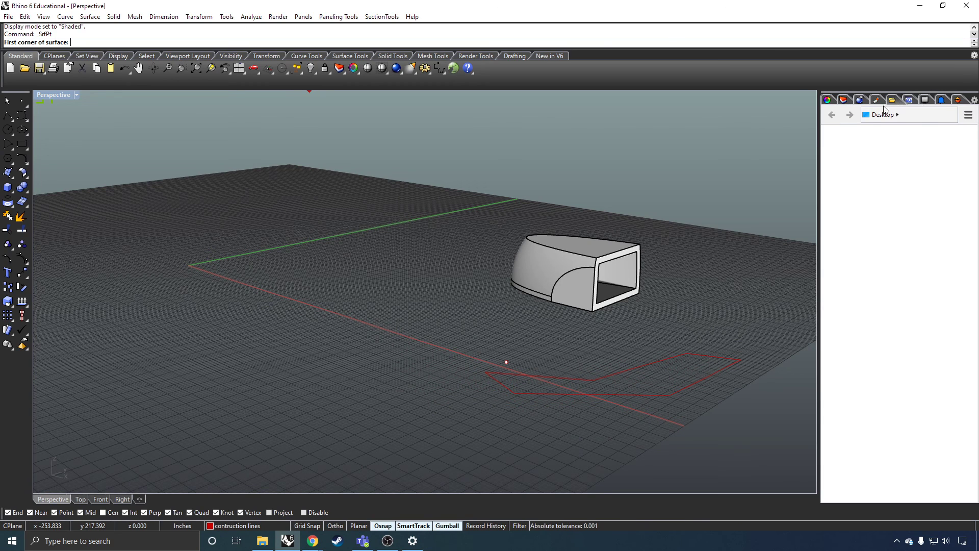
pyautogui.click(875, 101)
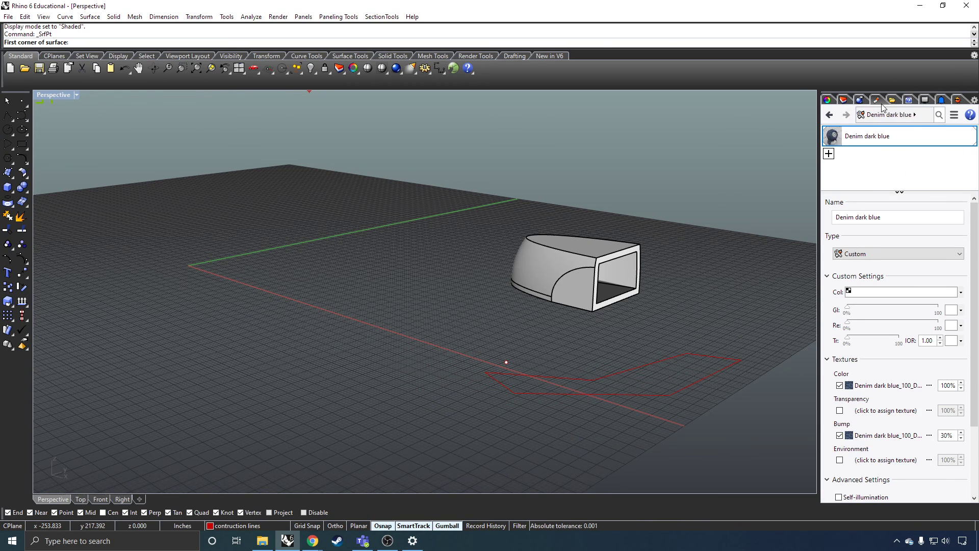
pyautogui.click(974, 100)
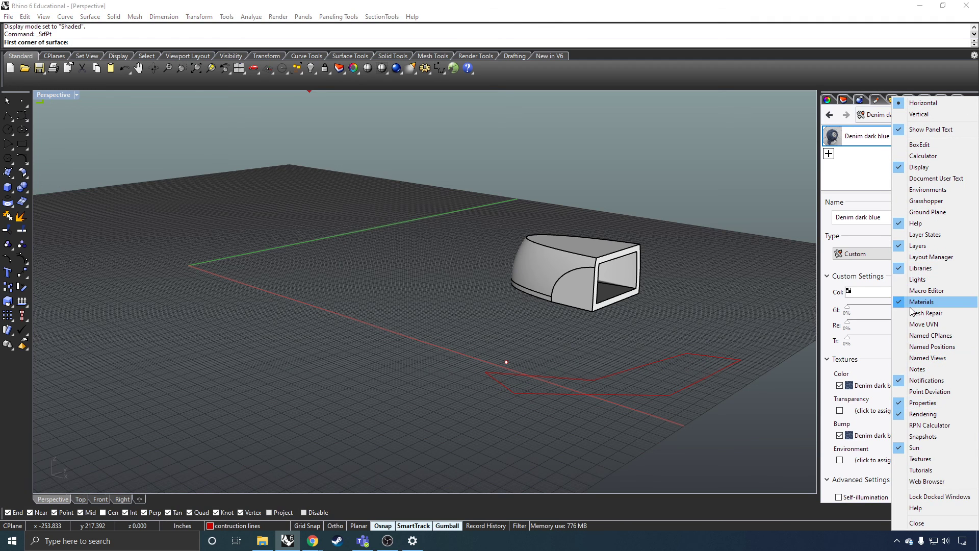
pyautogui.click(865, 365)
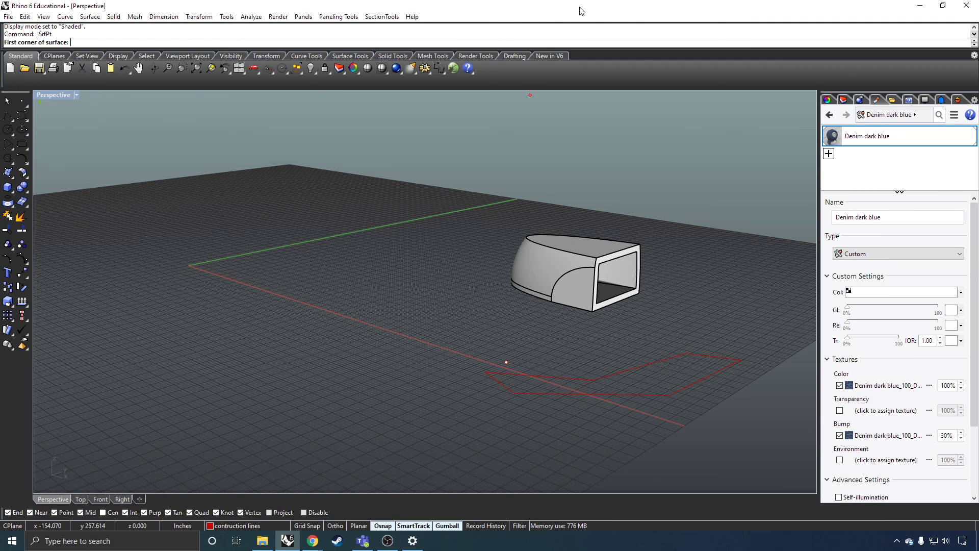
pyautogui.click(757, 186)
pyautogui.press('Escape')
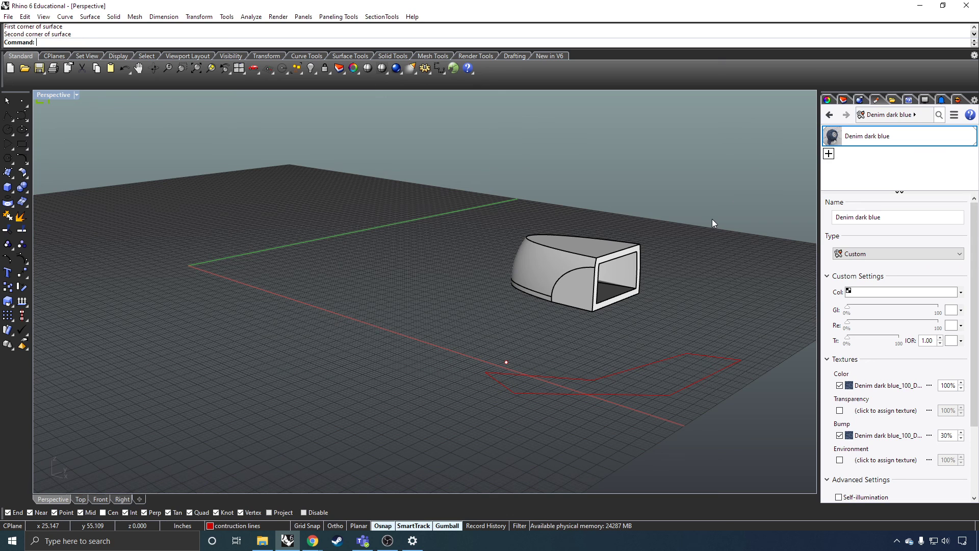